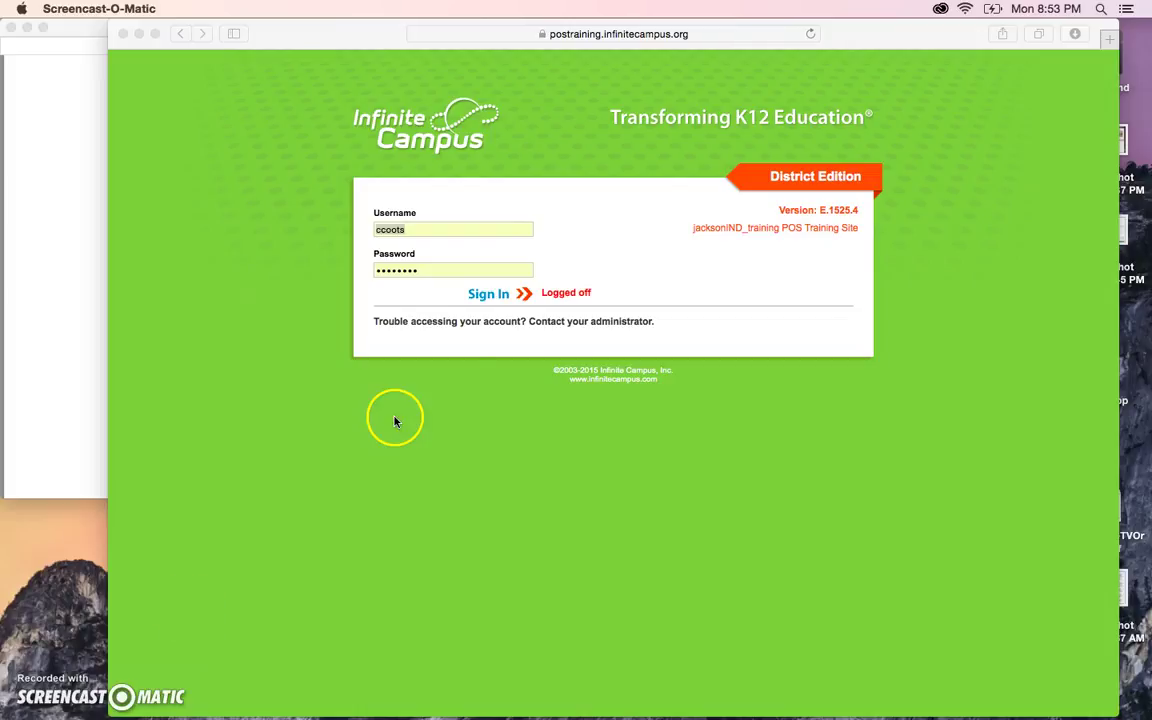
Sign in with the prefilled credentials and look through the available attendance reports
{"action": "left_click", "coordinate": [481, 297]}
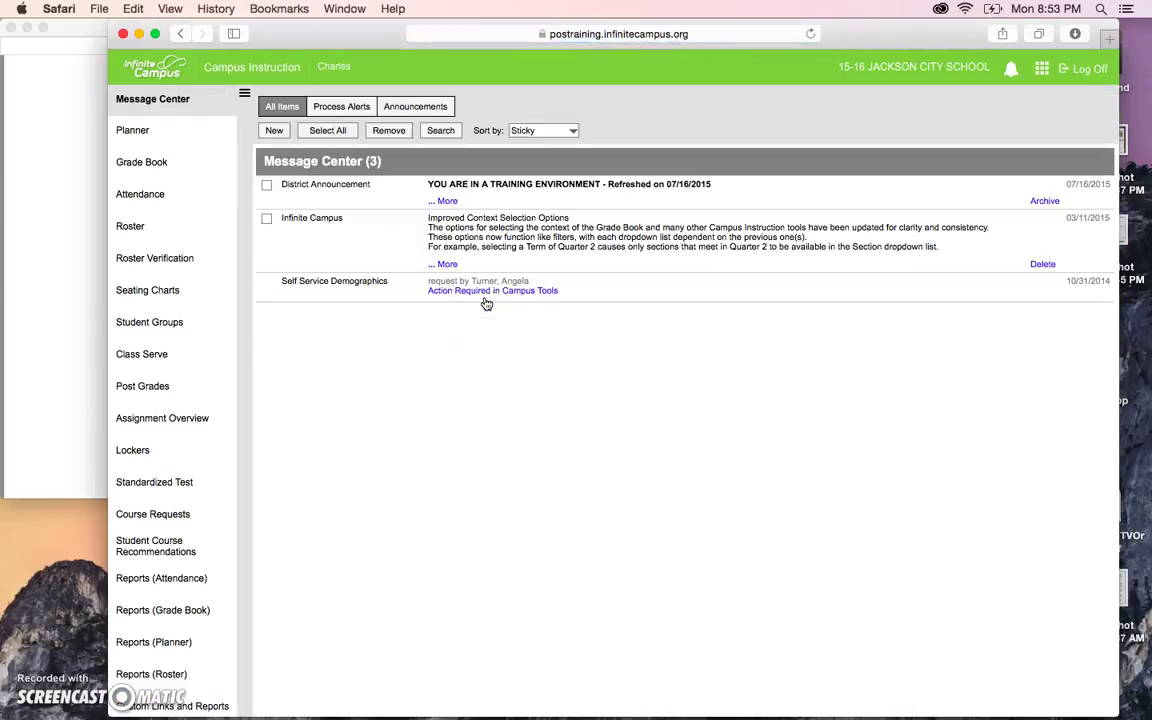
{"action": "scroll", "coordinate": [144, 226], "scroll_direction": "down", "scroll_amount": 2}
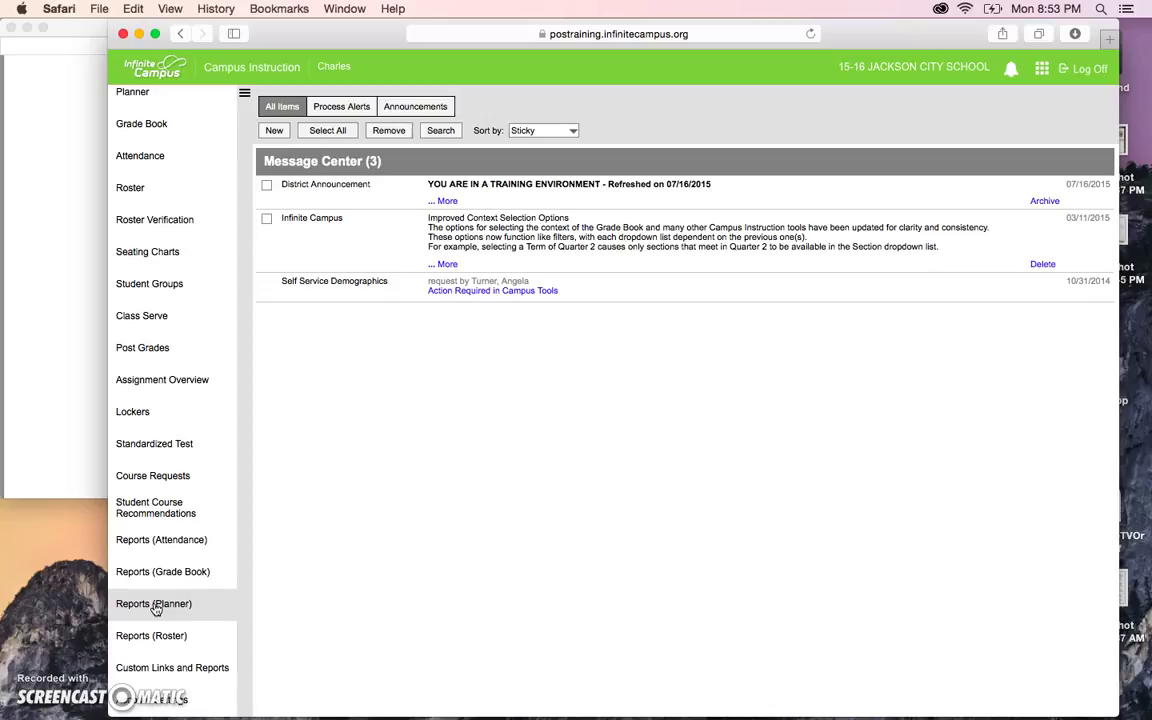
{"action": "left_click", "coordinate": [183, 549]}
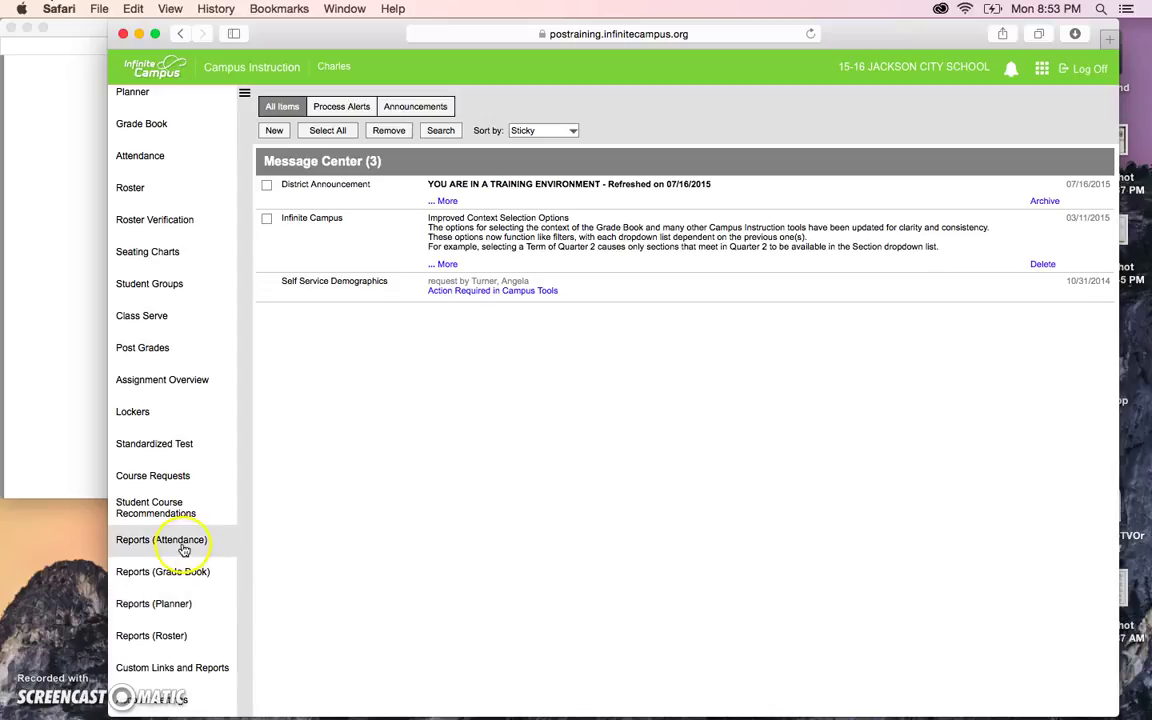
{"action": "left_click", "coordinate": [405, 152]}
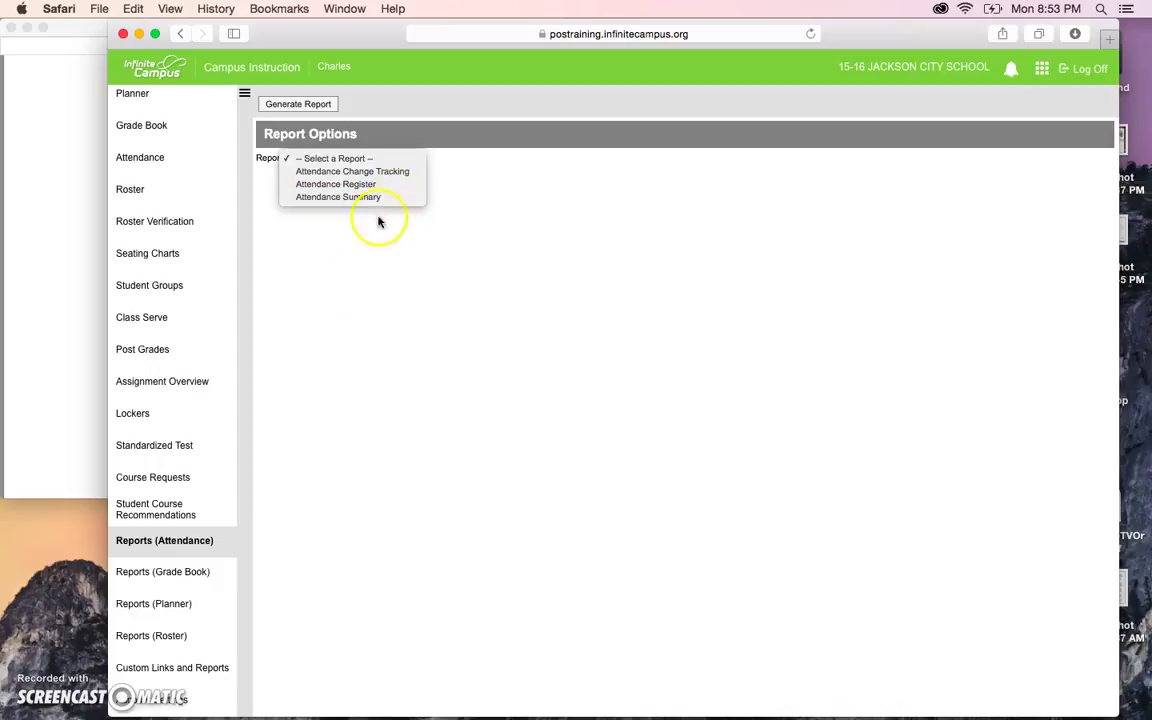
{"action": "left_click", "coordinate": [257, 544]}
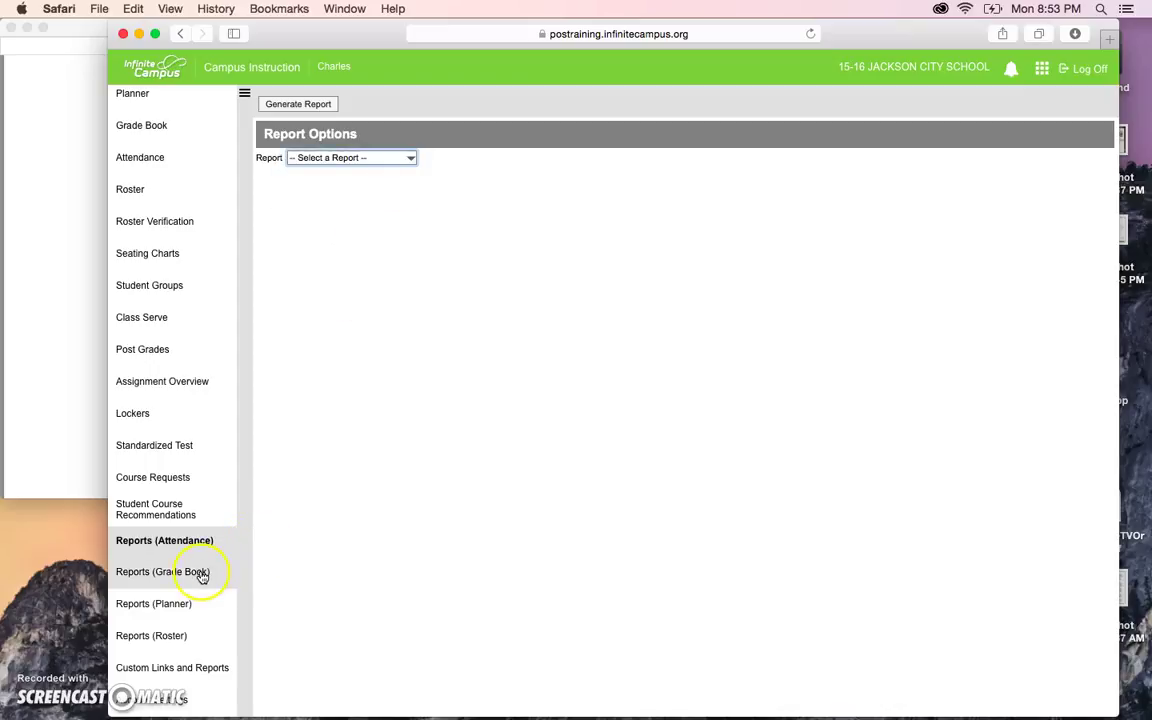
Look through the report types offered for the grade book and for the roster
{"action": "left_click", "coordinate": [202, 574]}
{"action": "left_click", "coordinate": [444, 162]}
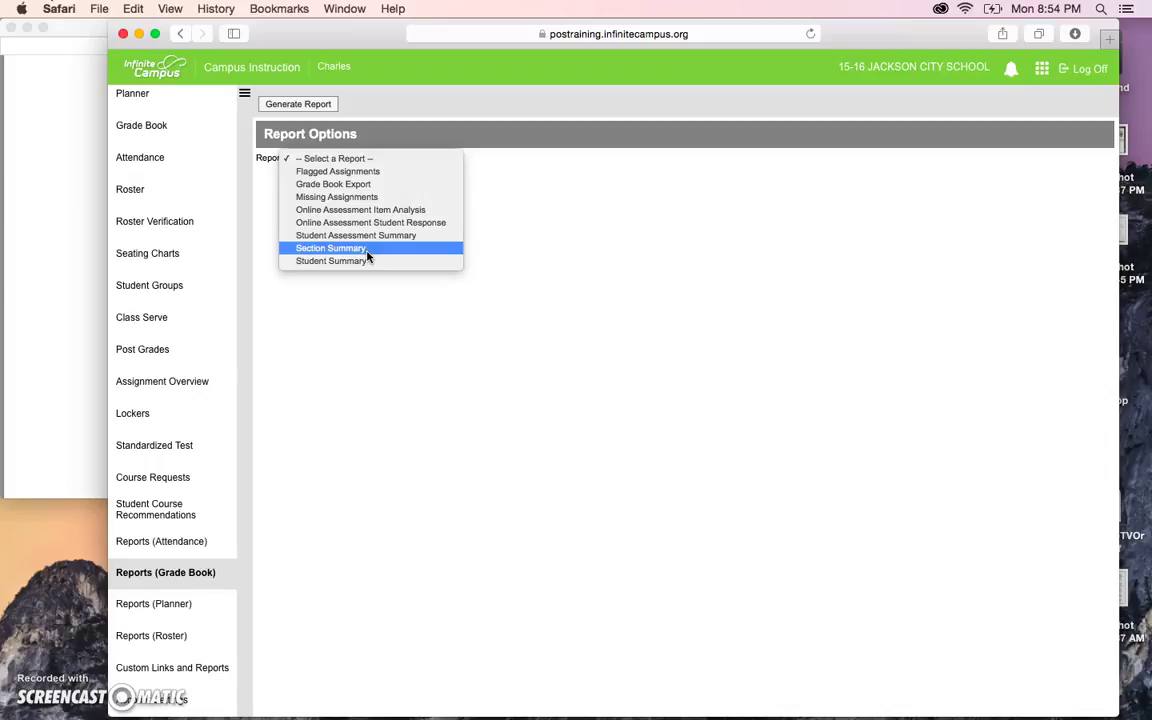
{"action": "left_click", "coordinate": [142, 638]}
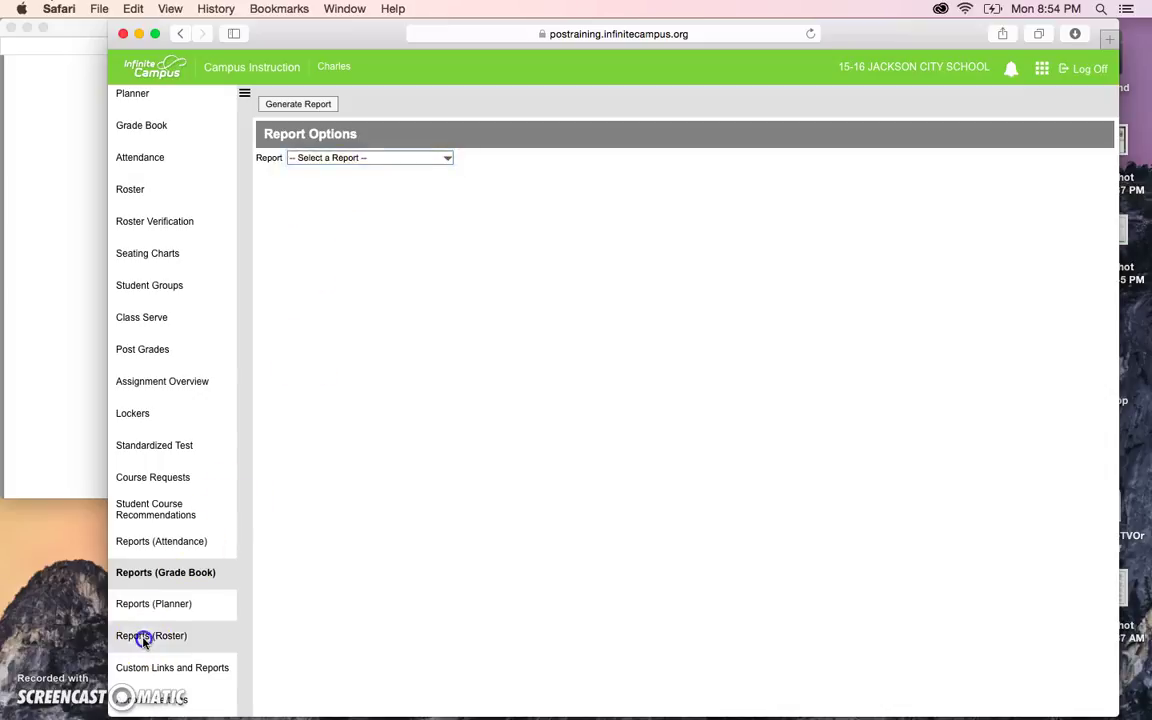
{"action": "left_click", "coordinate": [350, 158]}
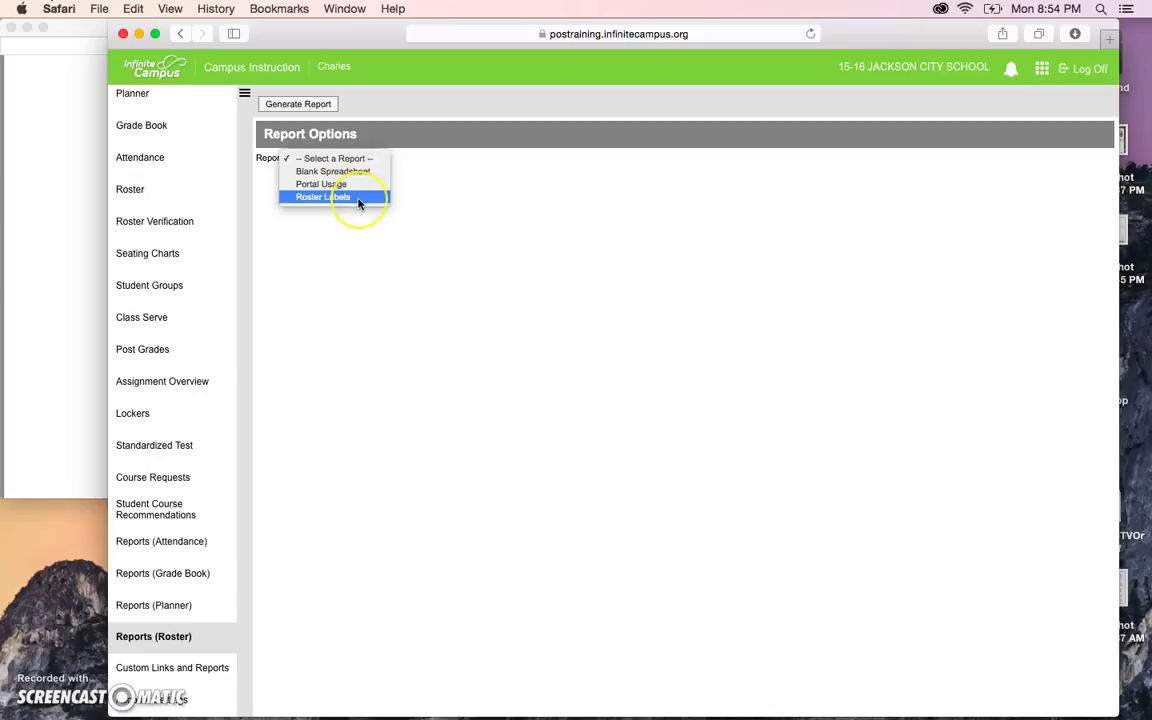
{"action": "left_click", "coordinate": [363, 313]}
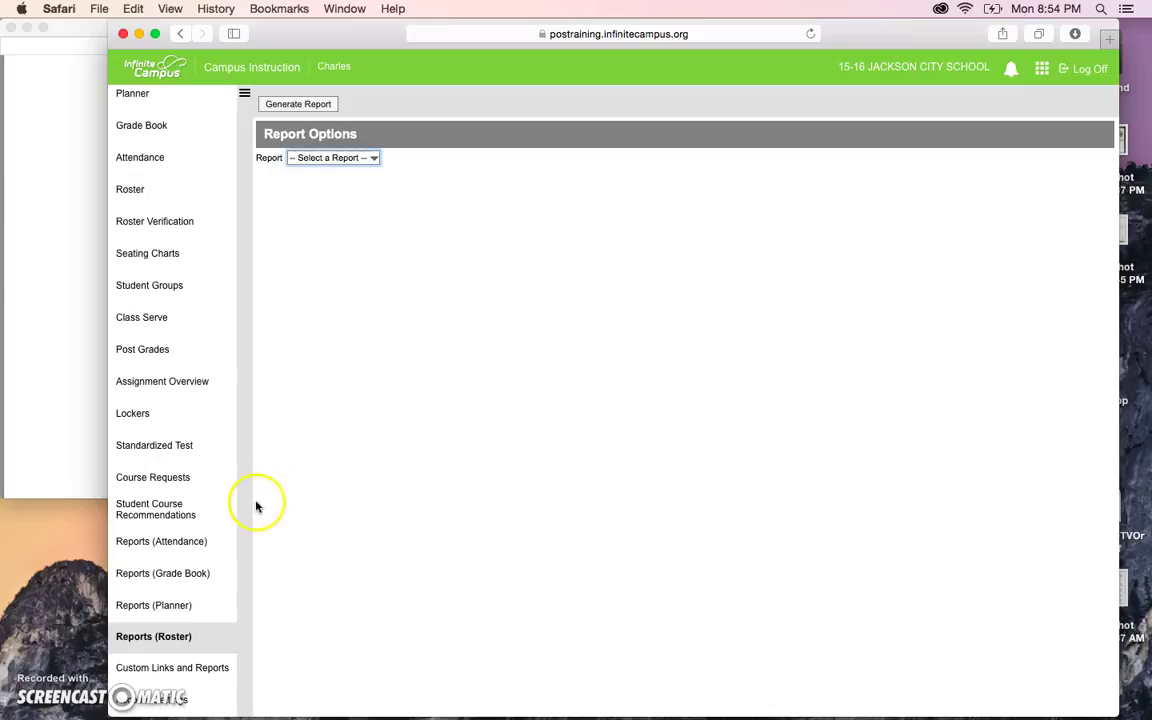
Choose the Student Summary grade book report and set it to Student Grades Summary - One Student Per Page
{"action": "left_click", "coordinate": [198, 570]}
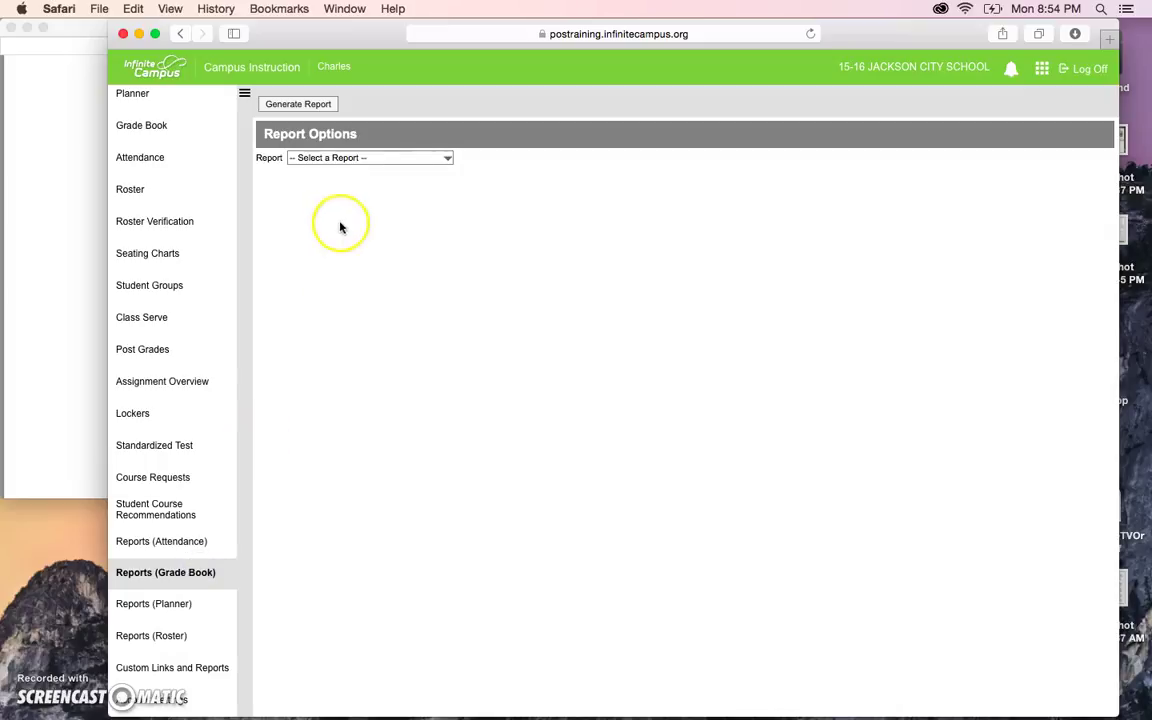
{"action": "left_click", "coordinate": [381, 158]}
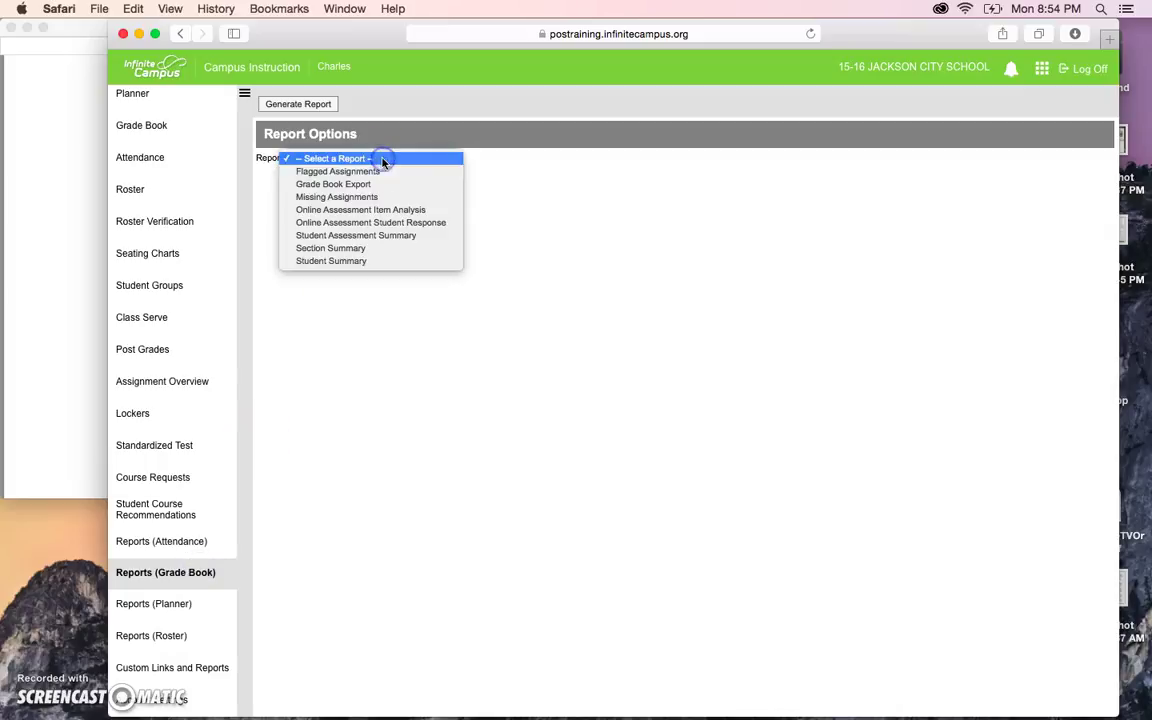
{"action": "left_click", "coordinate": [363, 261]}
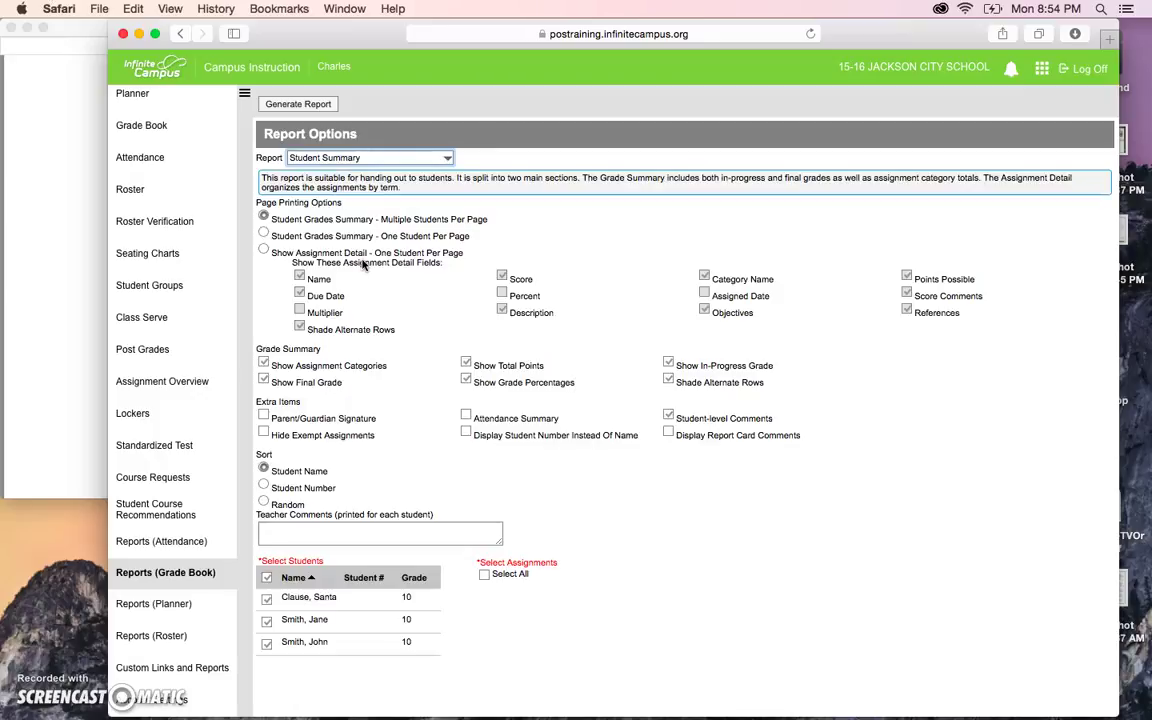
{"action": "left_click", "coordinate": [263, 251]}
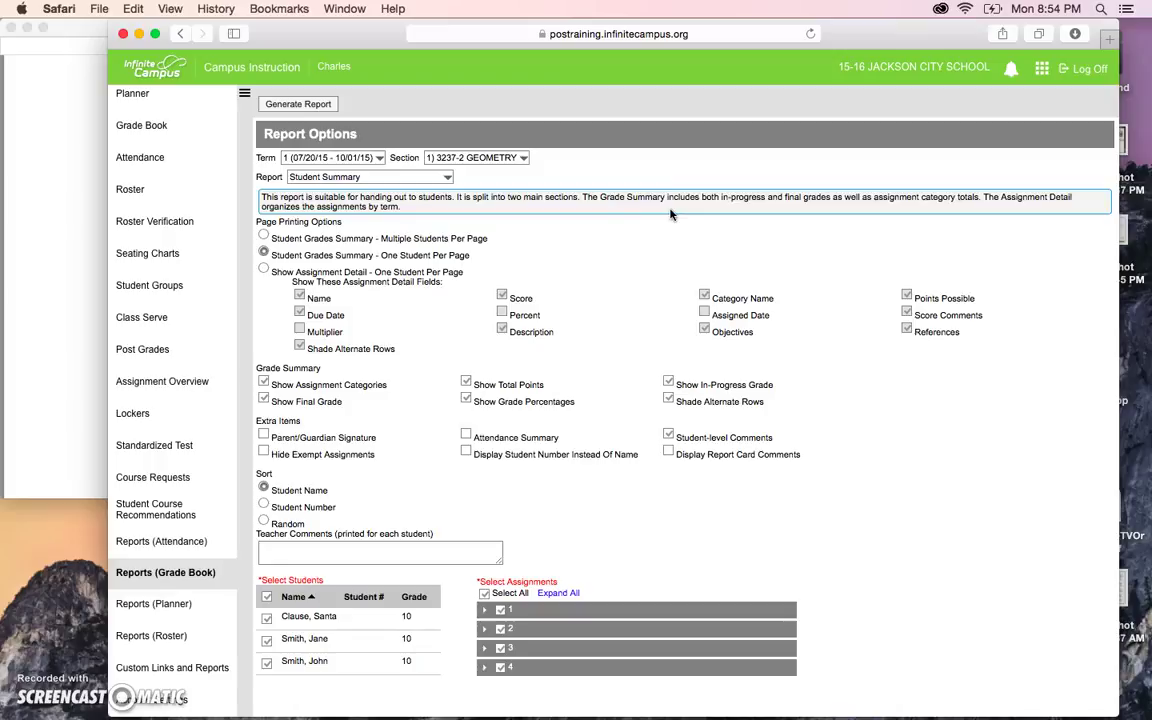
{"action": "left_click", "coordinate": [383, 319]}
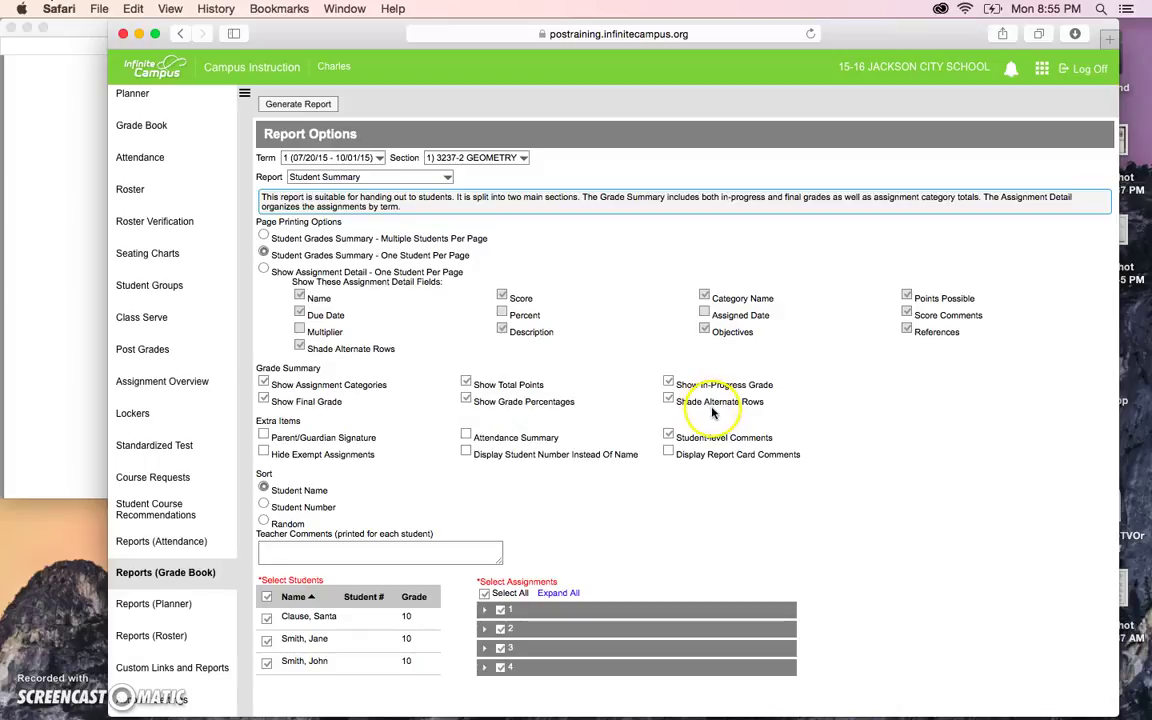
Include the attendance summary and parent/guardian signature in the report, and check which term 1 assignments are selected
{"action": "left_click", "coordinate": [466, 435]}
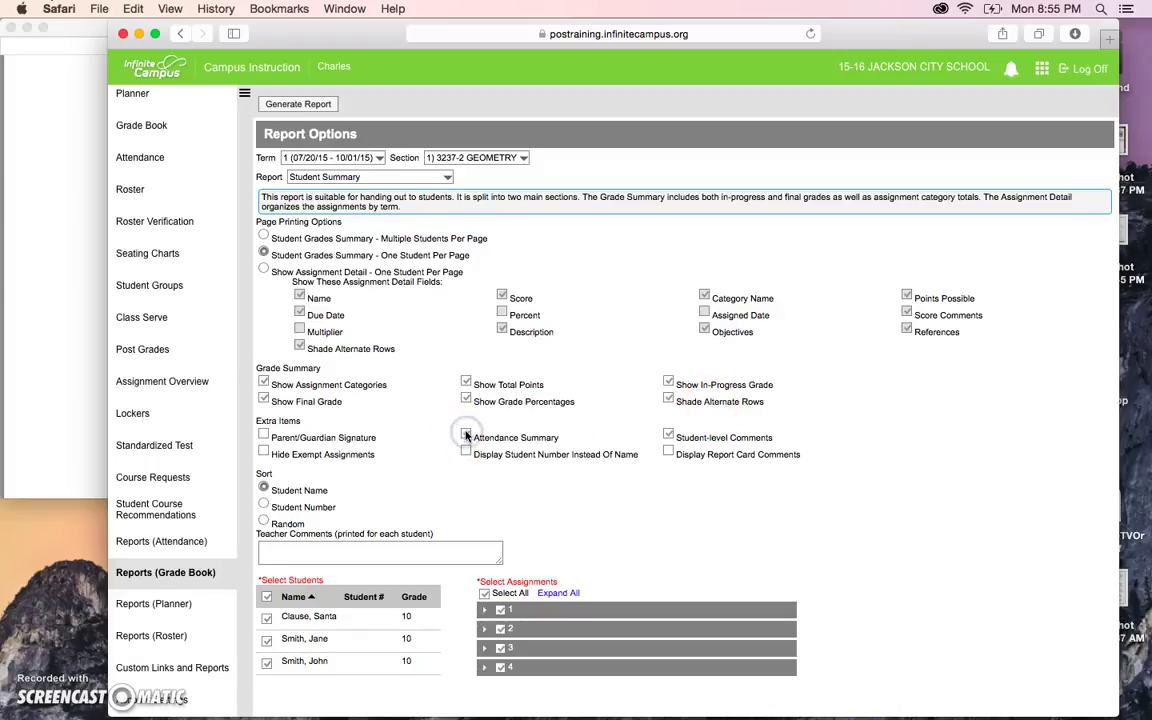
{"action": "left_click", "coordinate": [264, 437]}
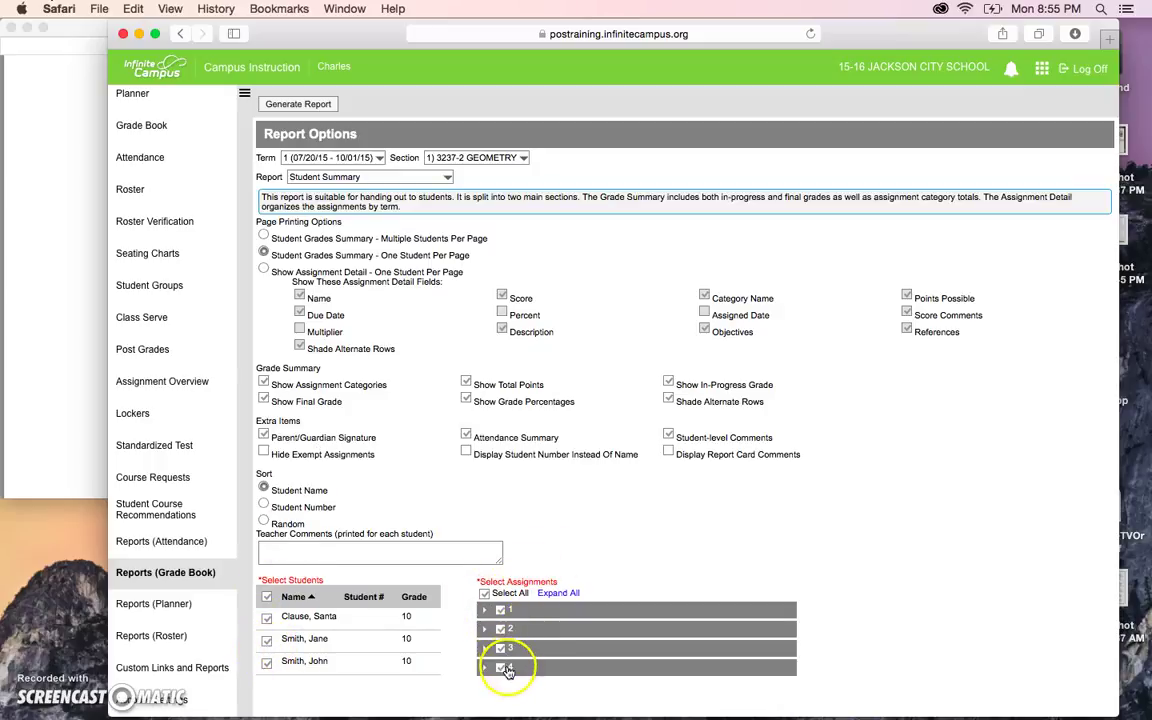
{"action": "left_click", "coordinate": [486, 612]}
{"action": "scroll", "coordinate": [527, 670], "scroll_direction": "down", "scroll_amount": 2}
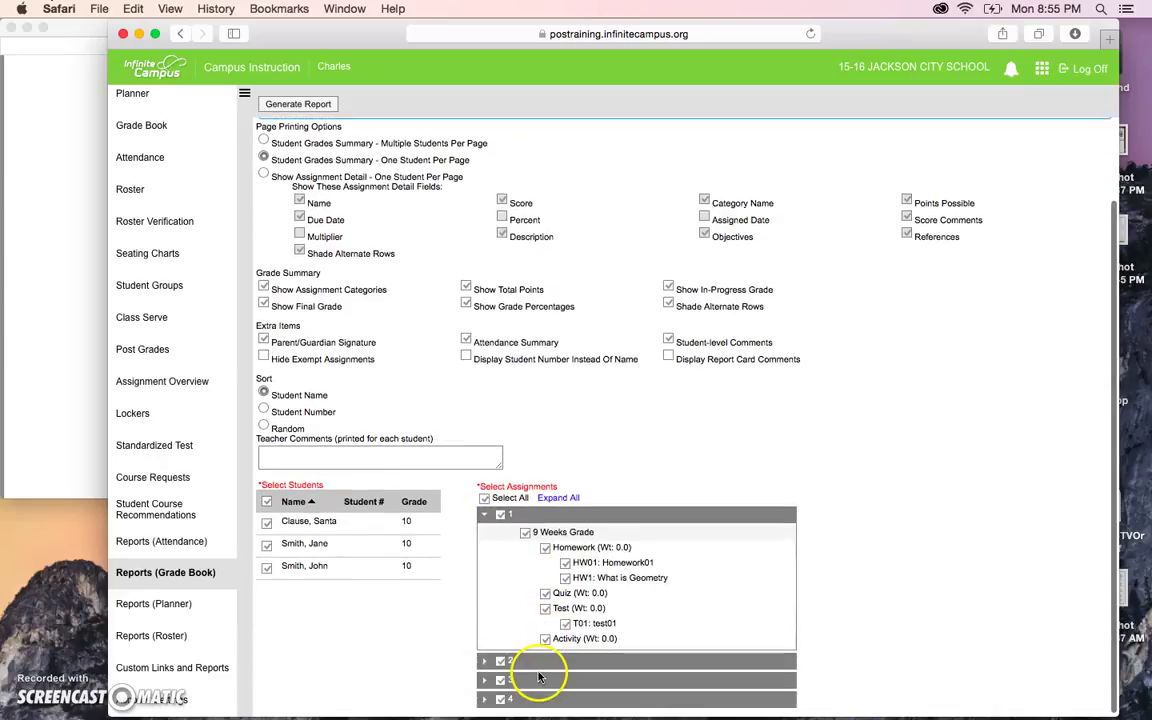
{"action": "left_click", "coordinate": [486, 515]}
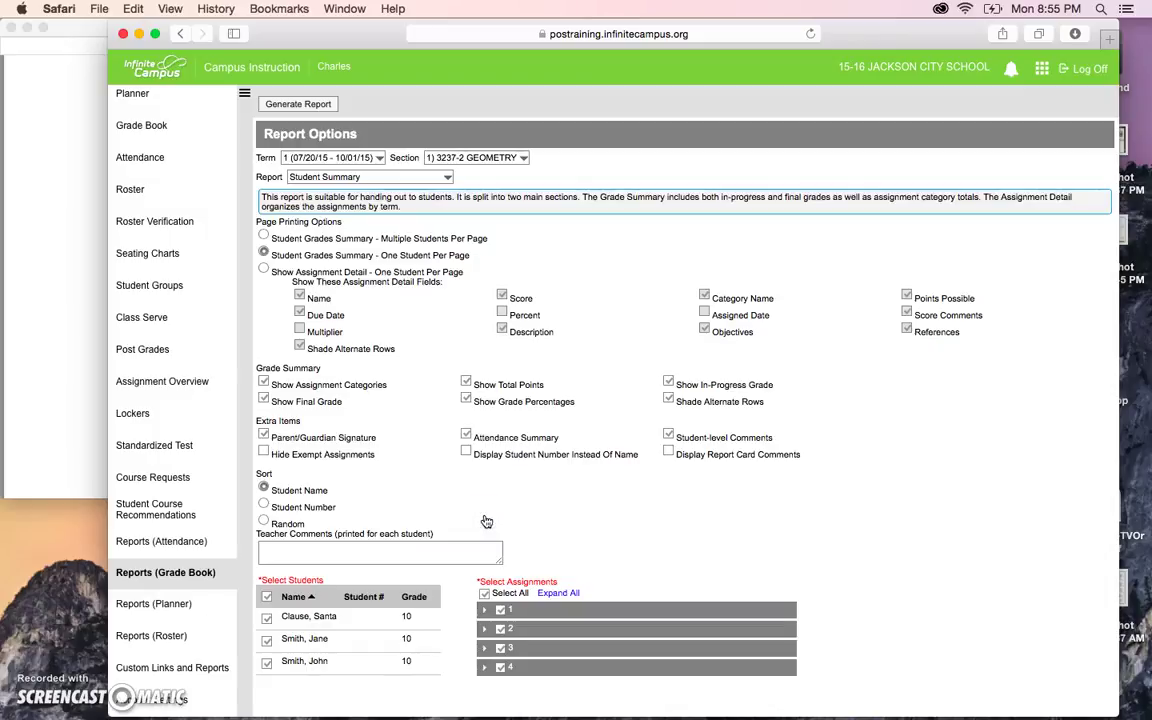
Generate the Student Summary report, review its attendance, grade and signature sections, and close it
{"action": "left_click", "coordinate": [310, 110]}
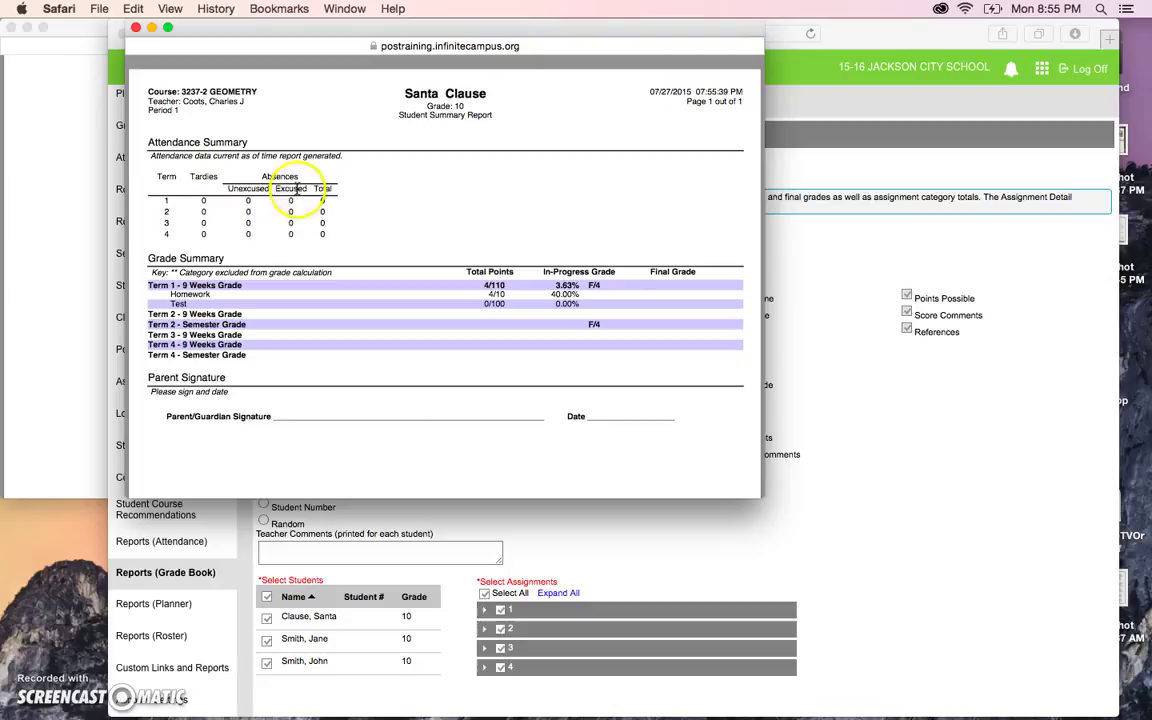
{"action": "scroll", "coordinate": [290, 213], "scroll_direction": "down", "scroll_amount": 3}
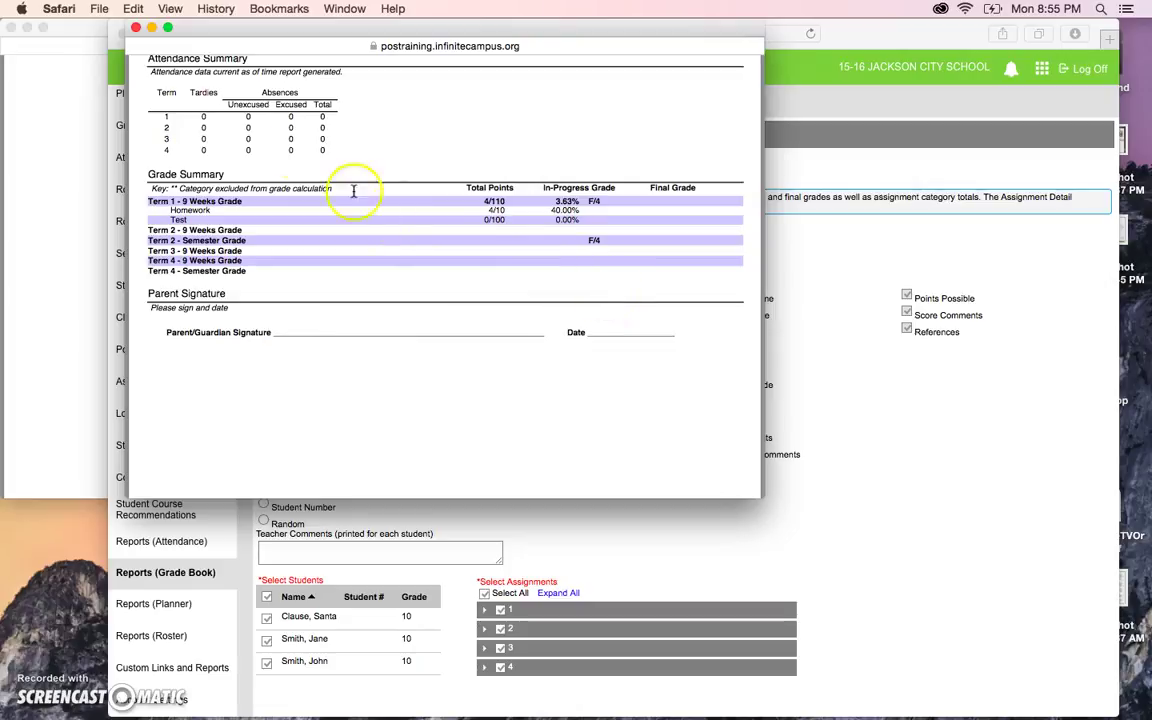
{"action": "left_click", "coordinate": [135, 29]}
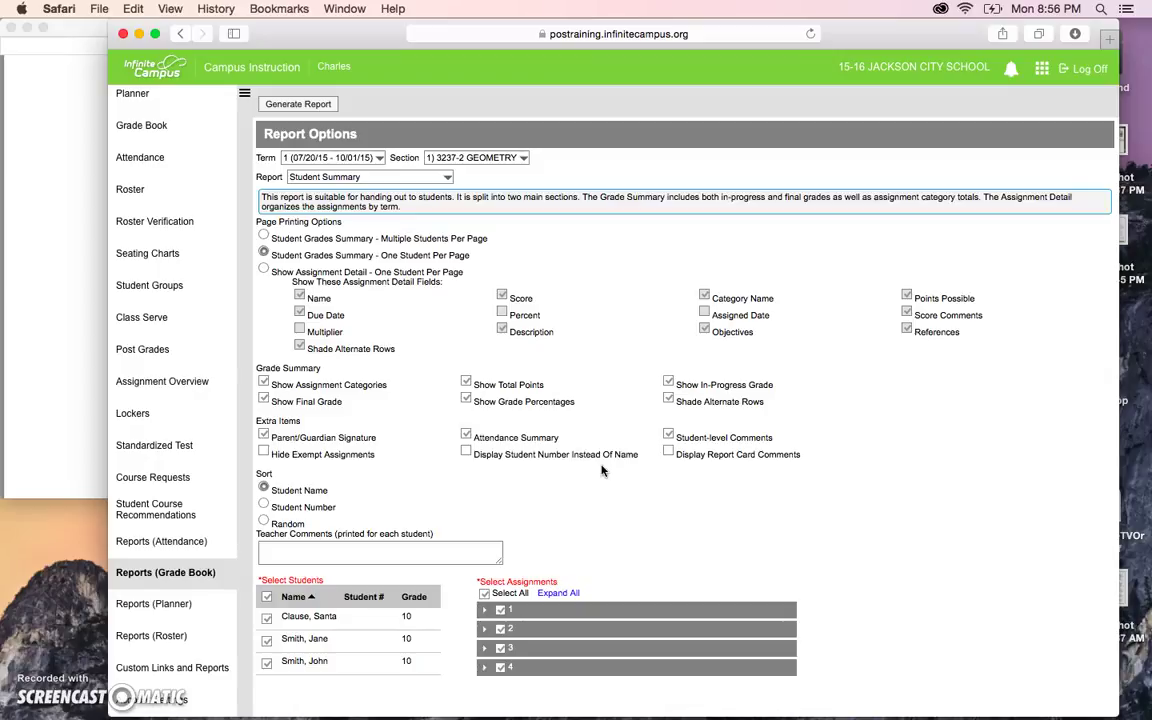
Choose the Section Summary grade book report and set its page orientation to Landscape
{"action": "left_click", "coordinate": [296, 546]}
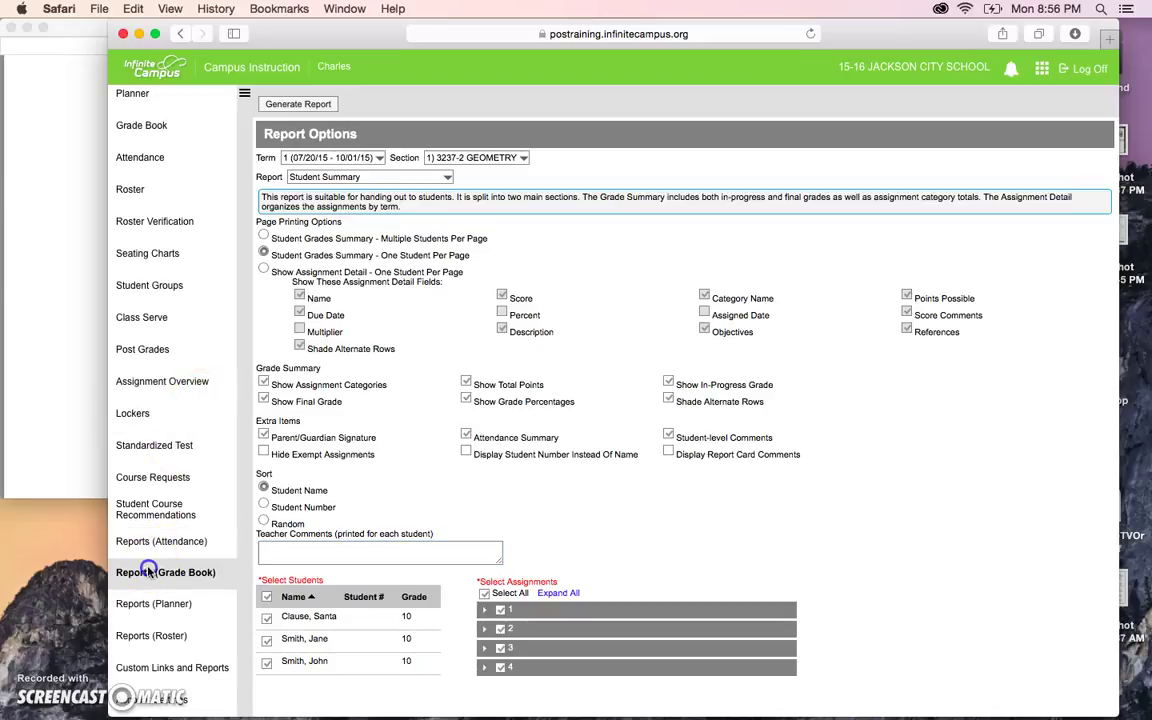
{"action": "left_click", "coordinate": [140, 634]}
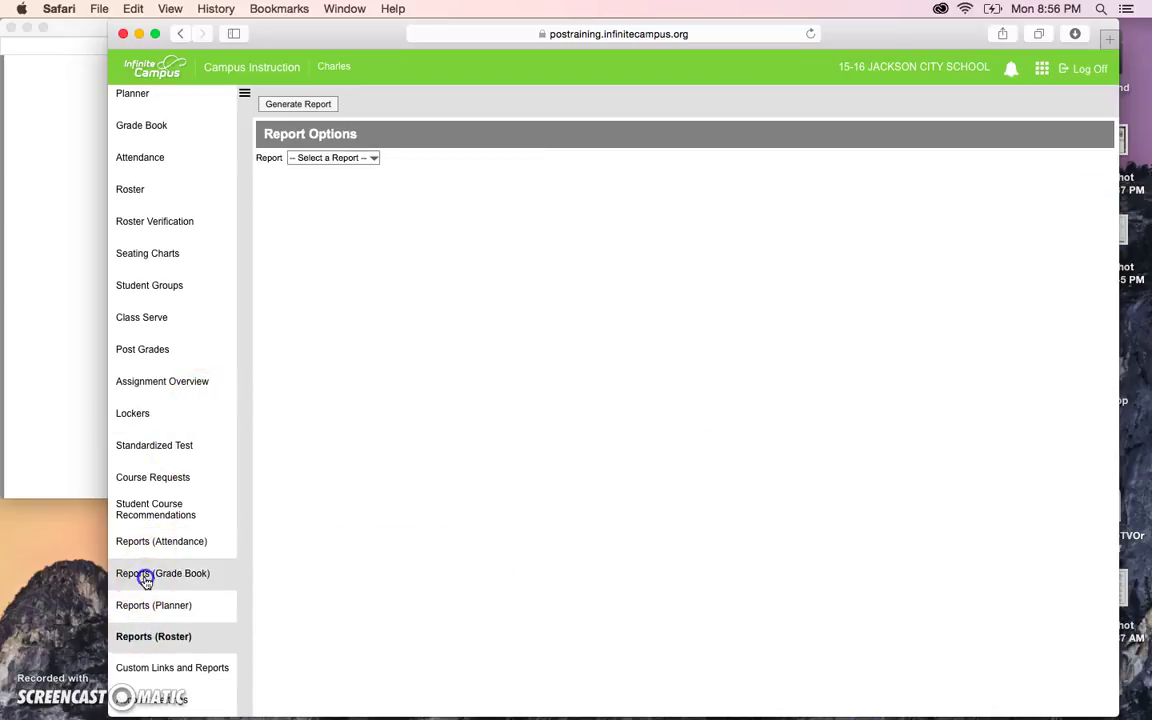
{"action": "left_click", "coordinate": [145, 573]}
{"action": "left_click", "coordinate": [356, 158]}
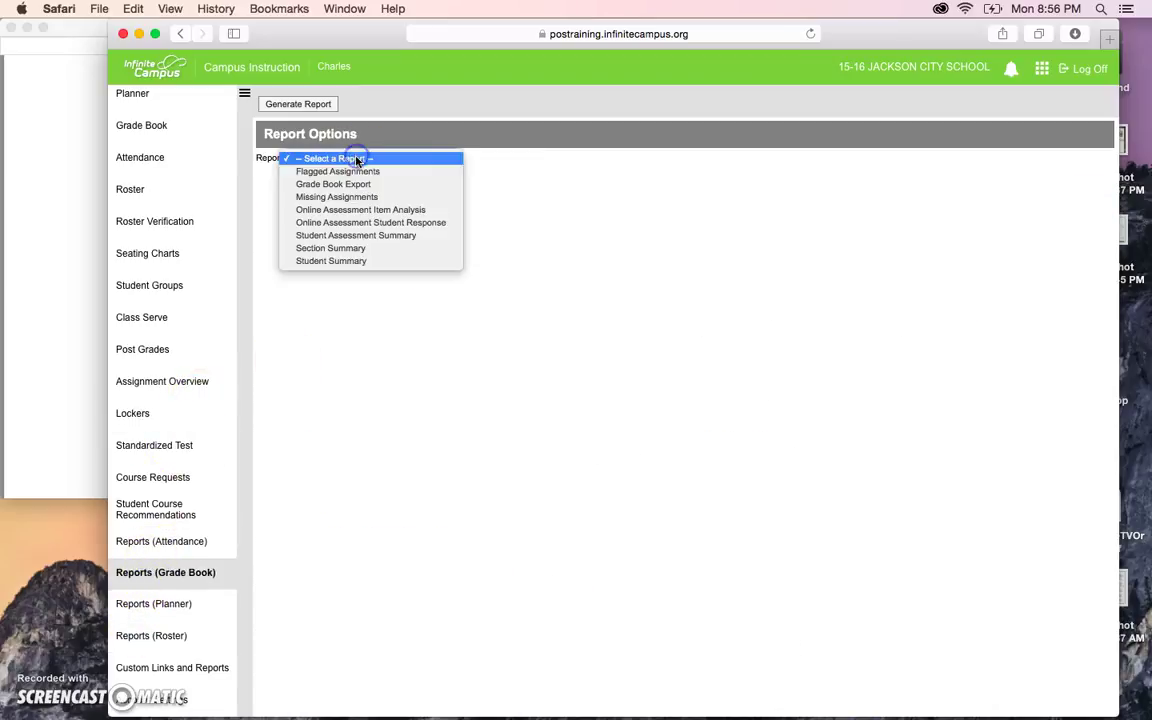
{"action": "left_click", "coordinate": [349, 249]}
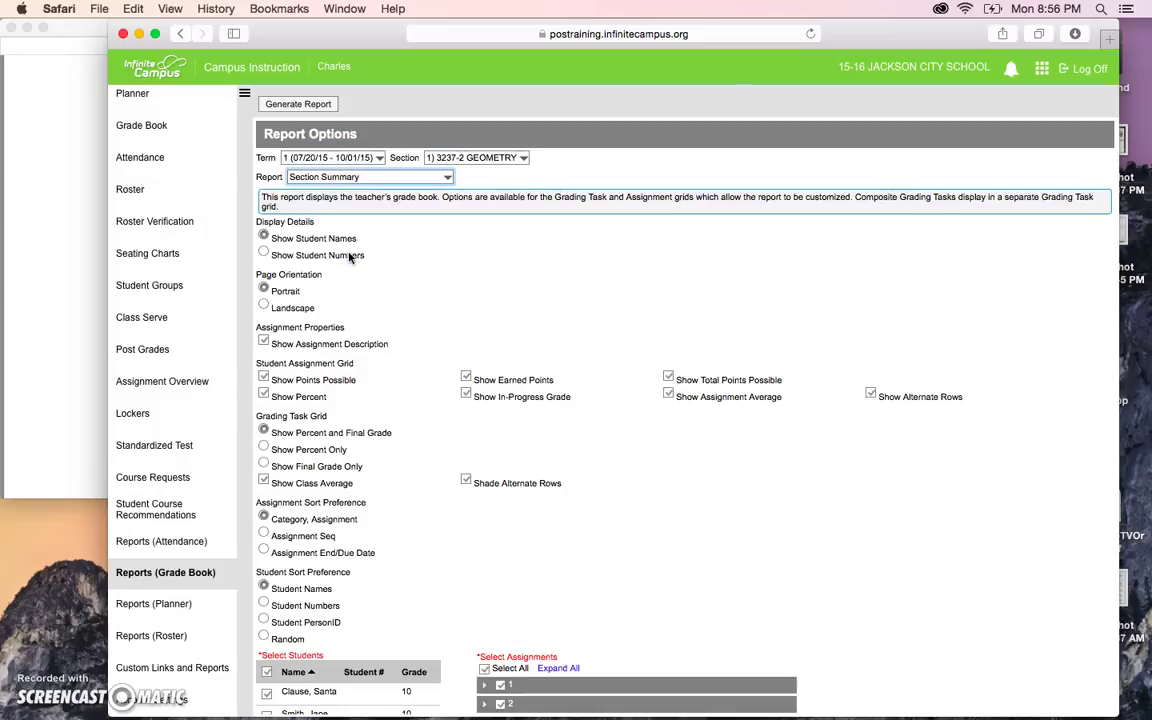
{"action": "left_click", "coordinate": [263, 304]}
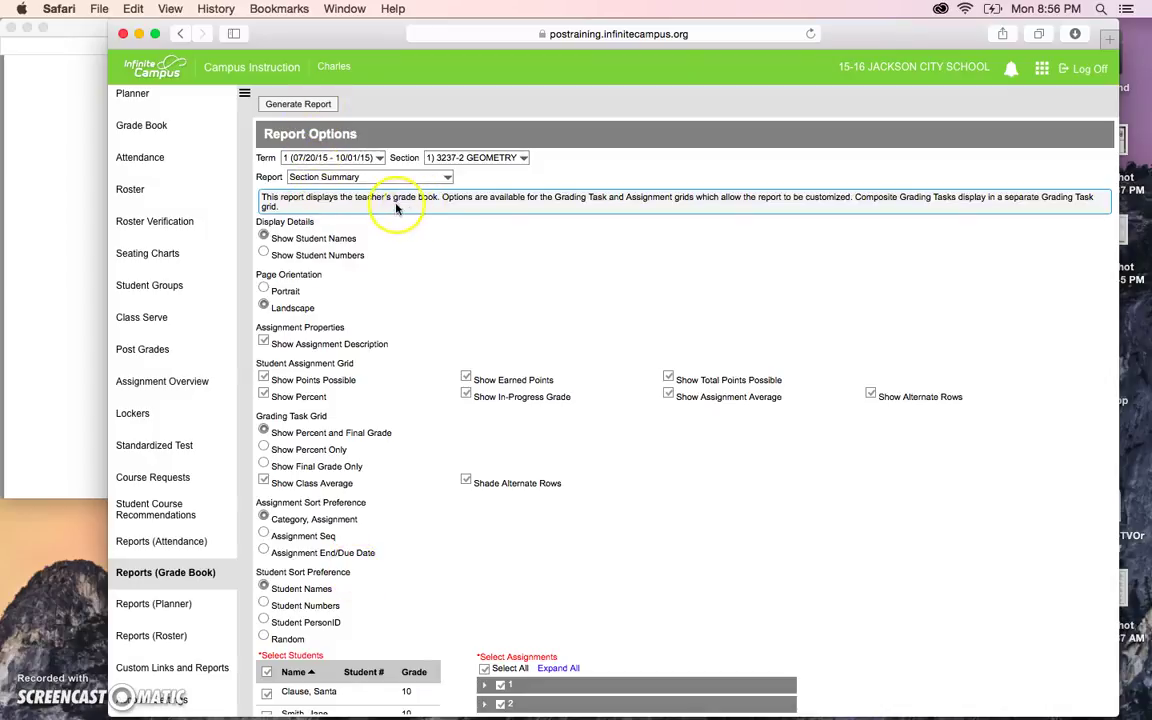
Generate the Section Summary report, look through its pages, and close it
{"action": "left_click", "coordinate": [326, 112]}
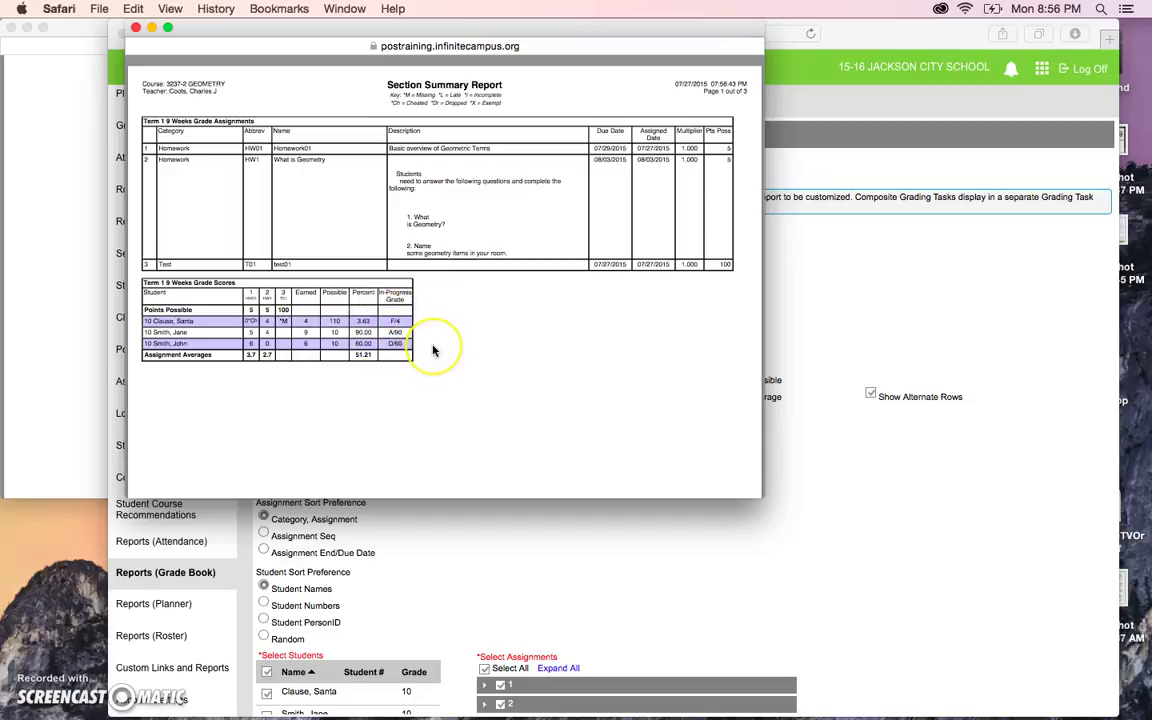
{"action": "scroll", "coordinate": [433, 350], "scroll_direction": "down", "scroll_amount": 5}
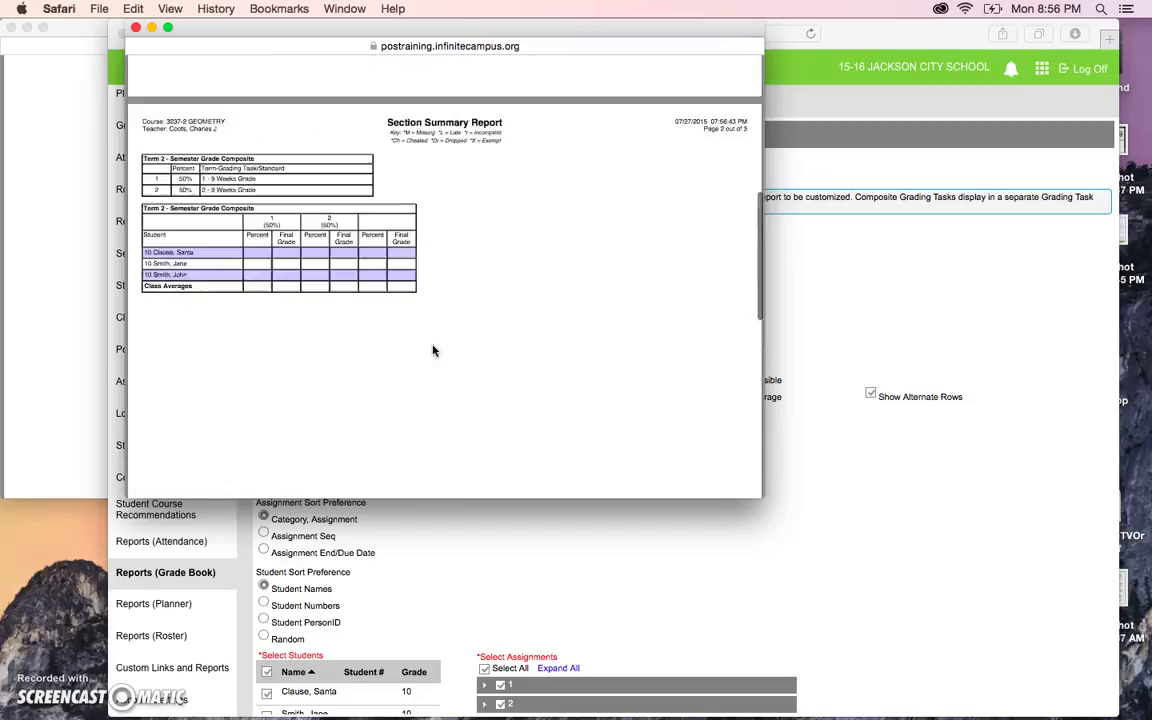
{"action": "left_click", "coordinate": [137, 31]}
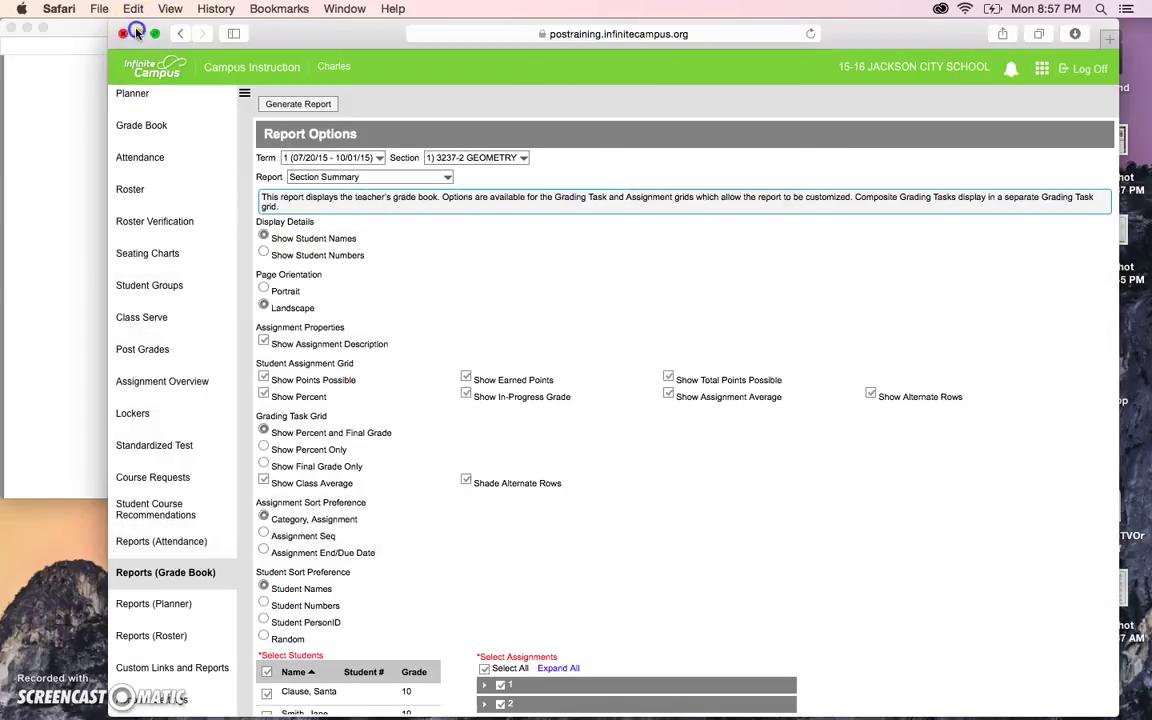
Choose the Missing Assignments report and include the parent/guardian signature and attendance summary
{"action": "left_click", "coordinate": [345, 177]}
{"action": "left_click", "coordinate": [340, 127]}
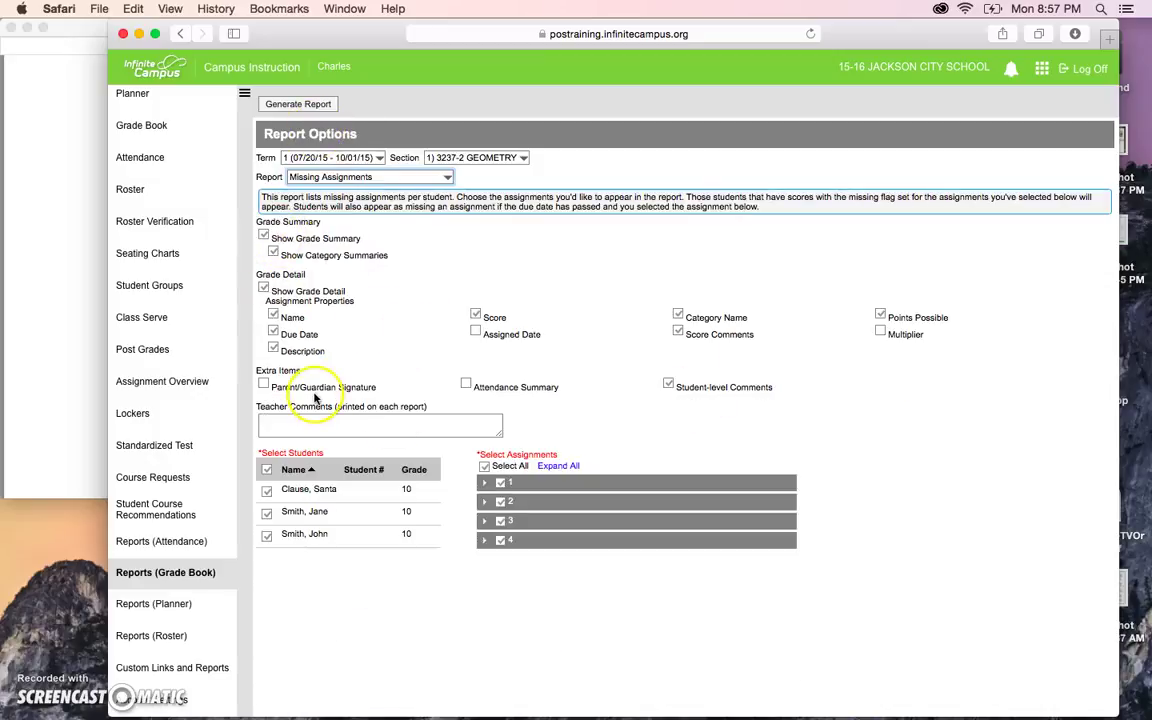
{"action": "left_click", "coordinate": [264, 381]}
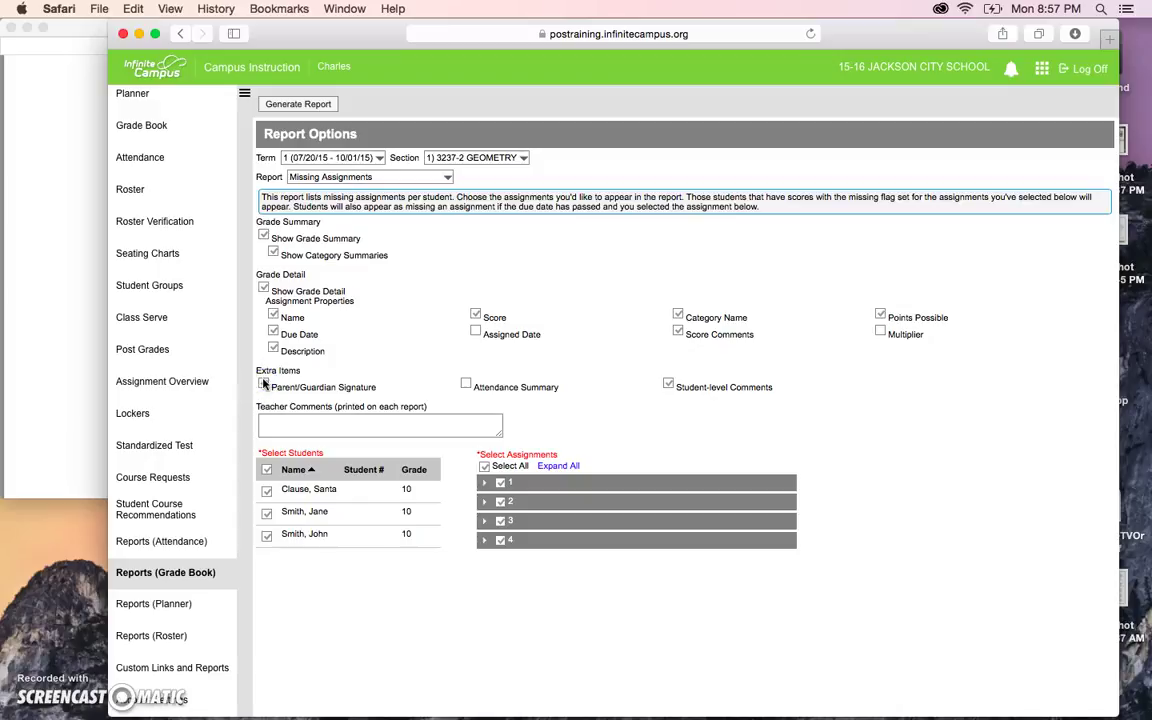
{"action": "left_click", "coordinate": [465, 383]}
Generate the Missing Assignments report and review its grade summary, signature and grade detail sections
{"action": "left_click", "coordinate": [311, 105]}
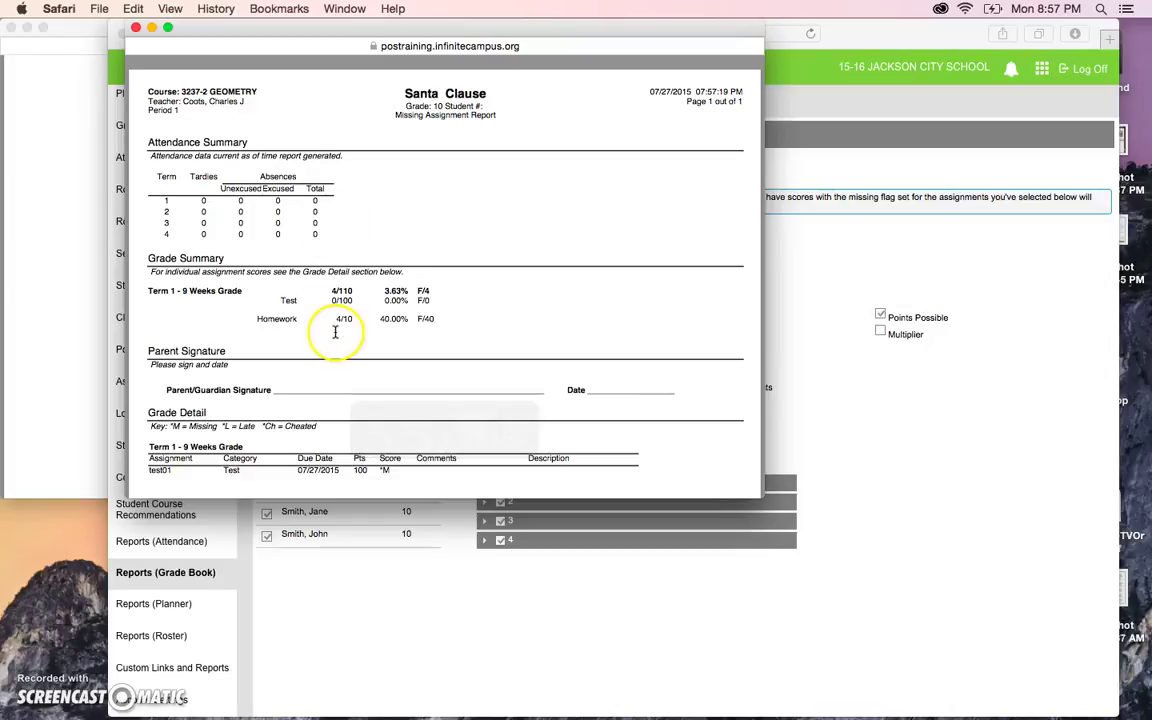
{"action": "scroll", "coordinate": [334, 330], "scroll_direction": "down", "scroll_amount": 2}
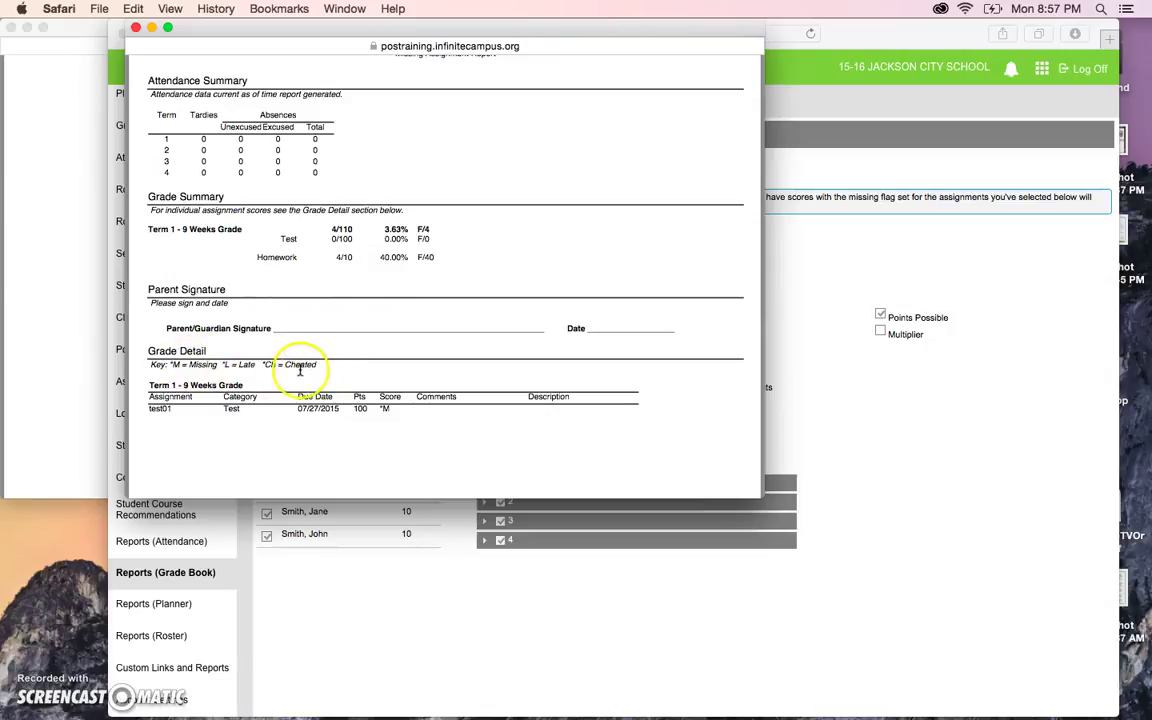
{"action": "scroll", "coordinate": [265, 375], "scroll_direction": "down", "scroll_amount": 3}
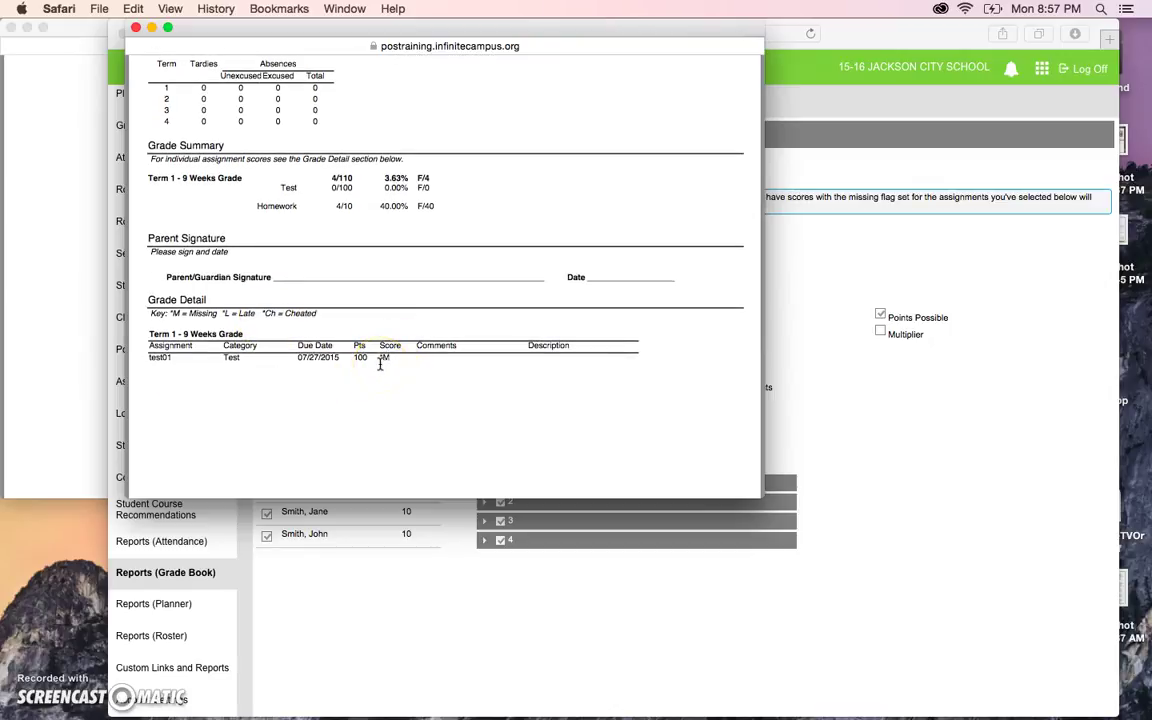
{"action": "scroll", "coordinate": [380, 365], "scroll_direction": "down", "scroll_amount": 5}
{"action": "scroll", "coordinate": [380, 363], "scroll_direction": "up", "scroll_amount": 8}
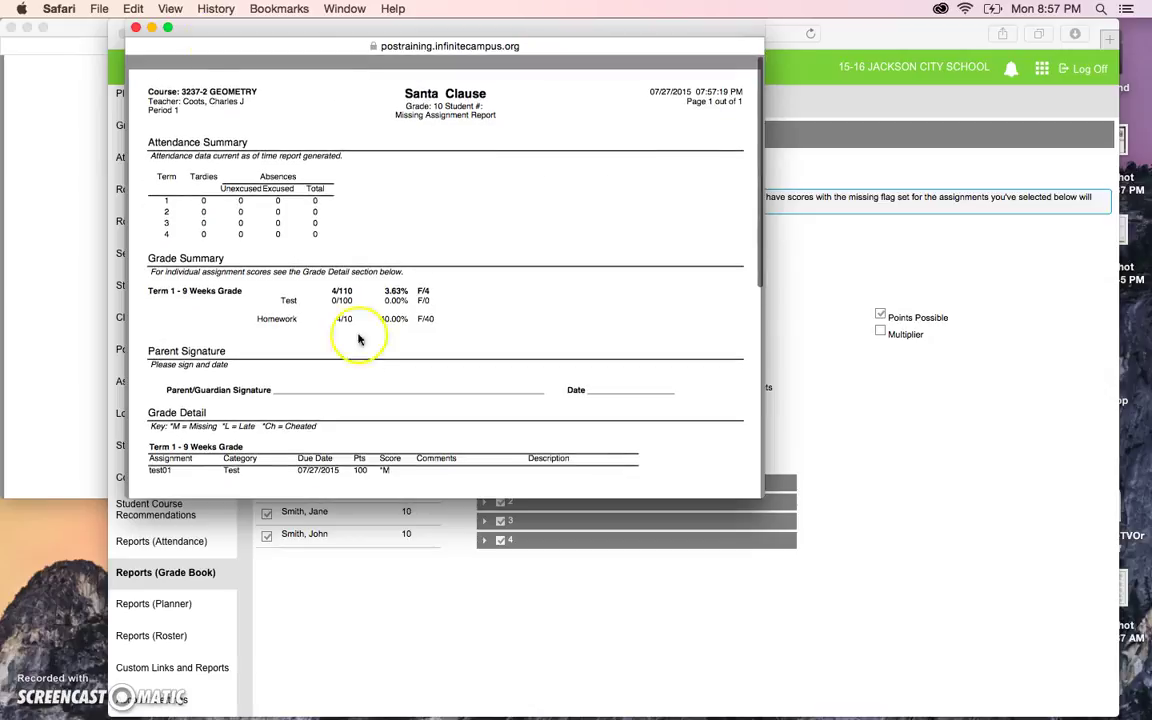
Close the Missing Assignments report and choose the Blank Spreadsheet roster report with Landscape orientation
{"action": "left_click", "coordinate": [137, 30]}
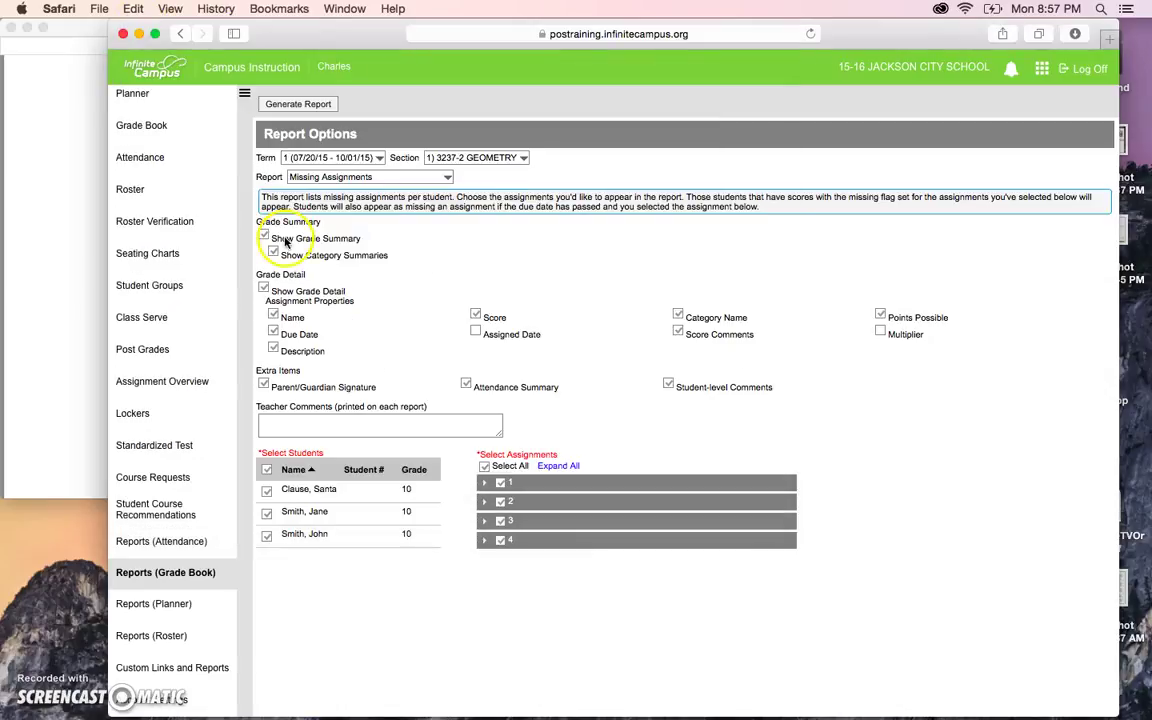
{"action": "left_click", "coordinate": [163, 635]}
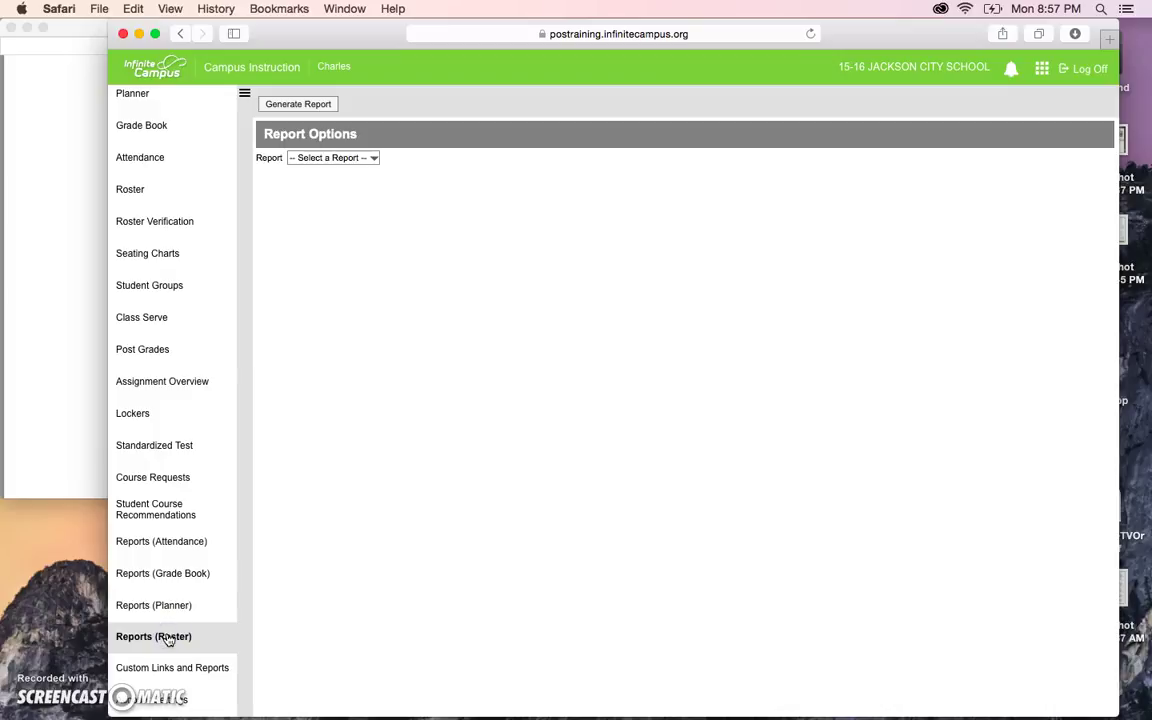
{"action": "left_click", "coordinate": [368, 157]}
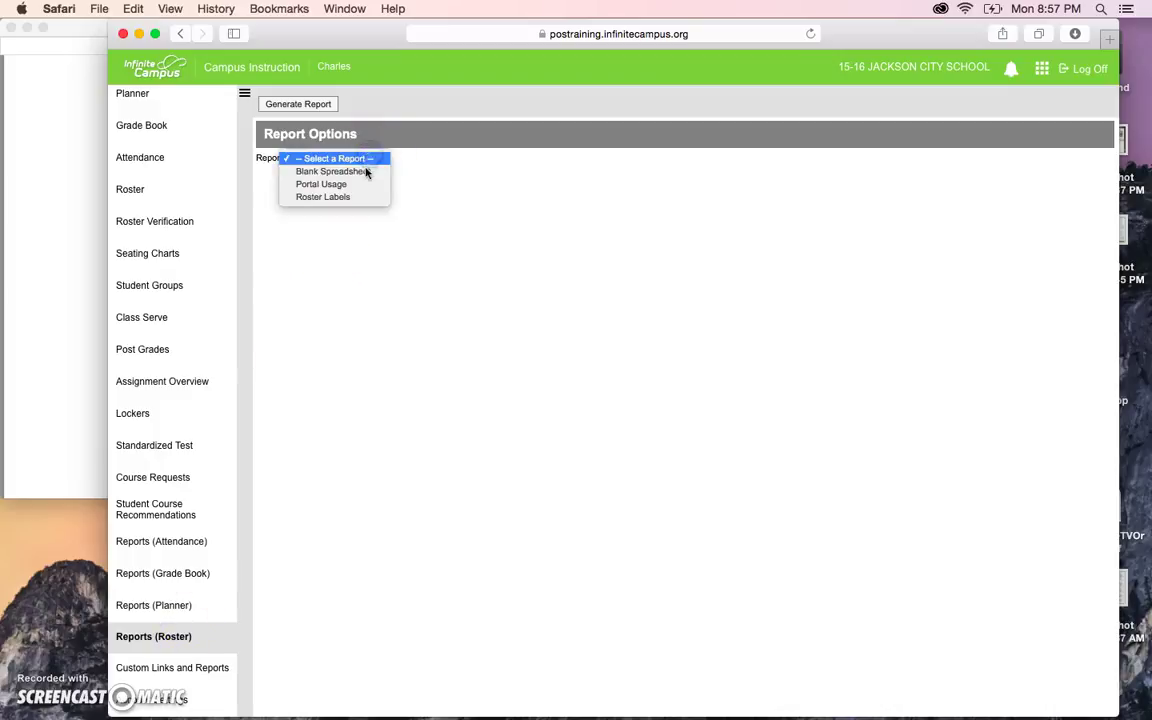
{"action": "left_click", "coordinate": [366, 176]}
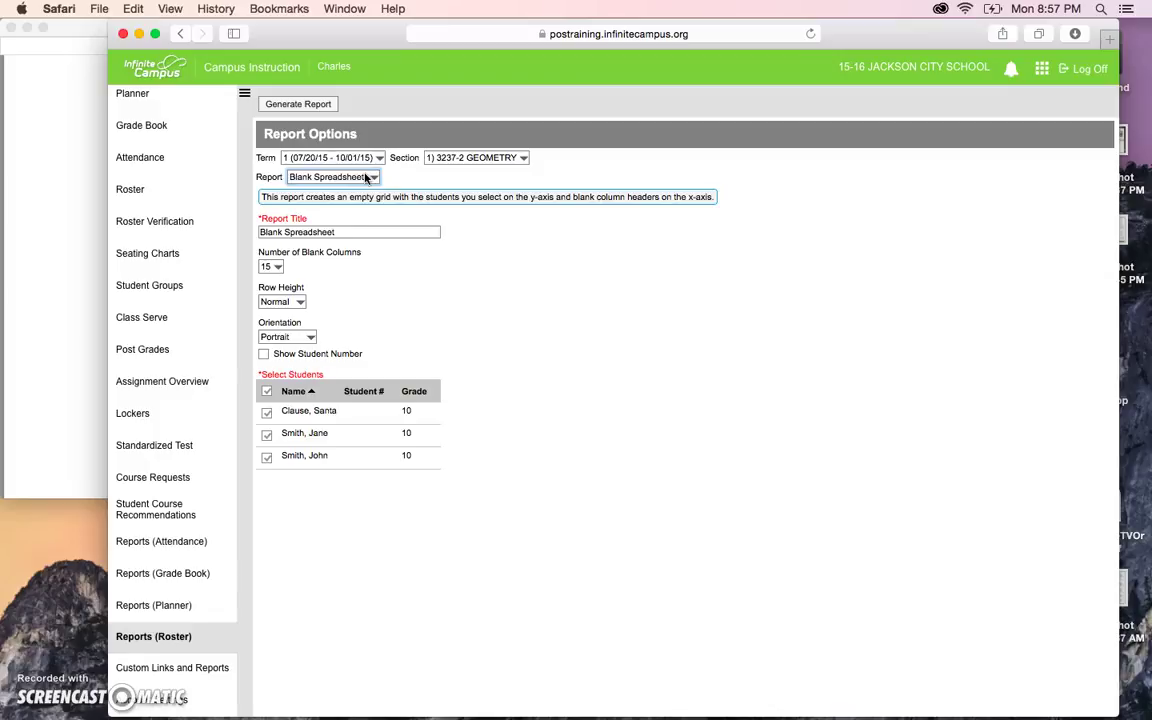
{"action": "left_click", "coordinate": [300, 230]}
{"action": "left_click", "coordinate": [289, 338]}
{"action": "left_click", "coordinate": [290, 351]}
Title the blank spreadsheet "1st Period Running Checklist", generate it to view the grid, and close it
{"action": "left_click", "coordinate": [300, 232]}
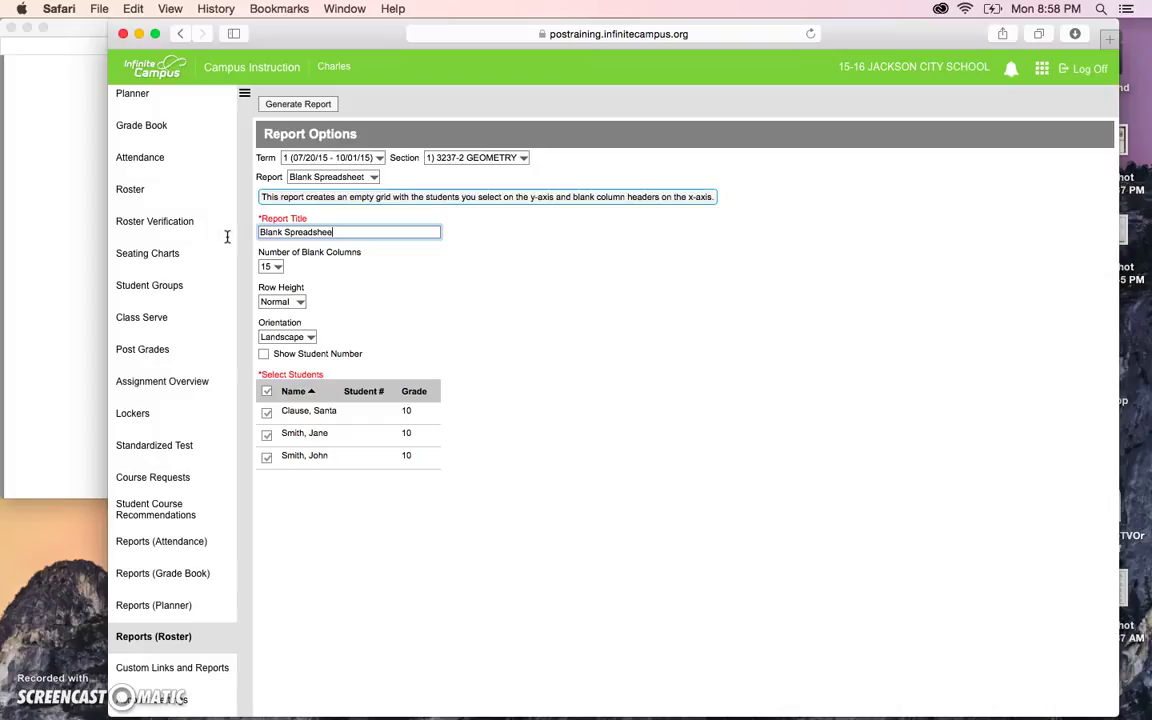
{"action": "key", "text": "BackSpace"}
{"action": "key", "text": "BackSpace"}
{"action": "key", "text": "BackSpace"}
{"action": "key", "text": "BackSpace"}
{"action": "type", "text": "1st Period Running Checklist"}
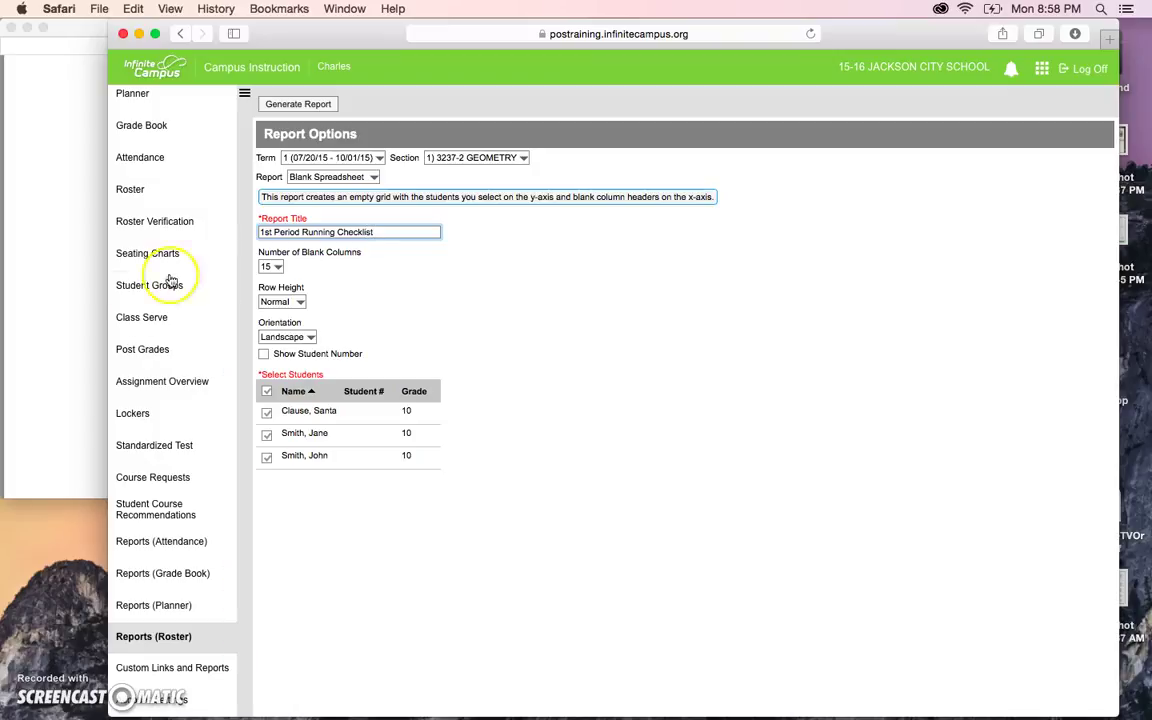
{"action": "left_click", "coordinate": [299, 105]}
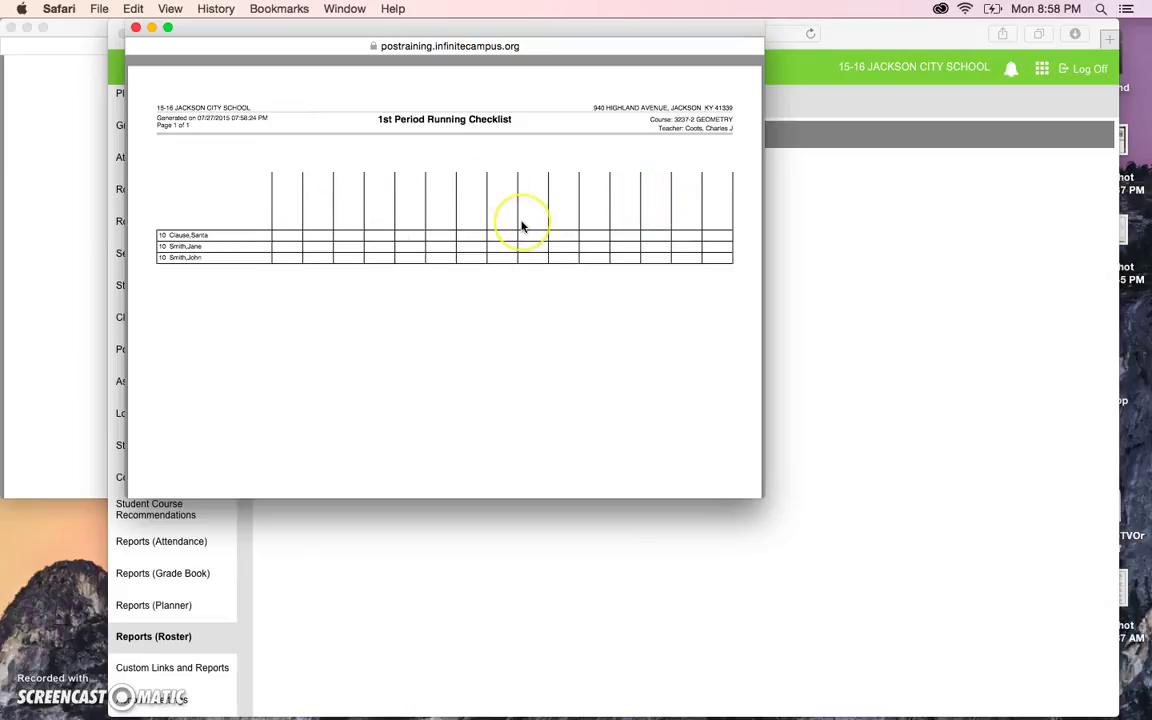
{"action": "left_click", "coordinate": [137, 29]}
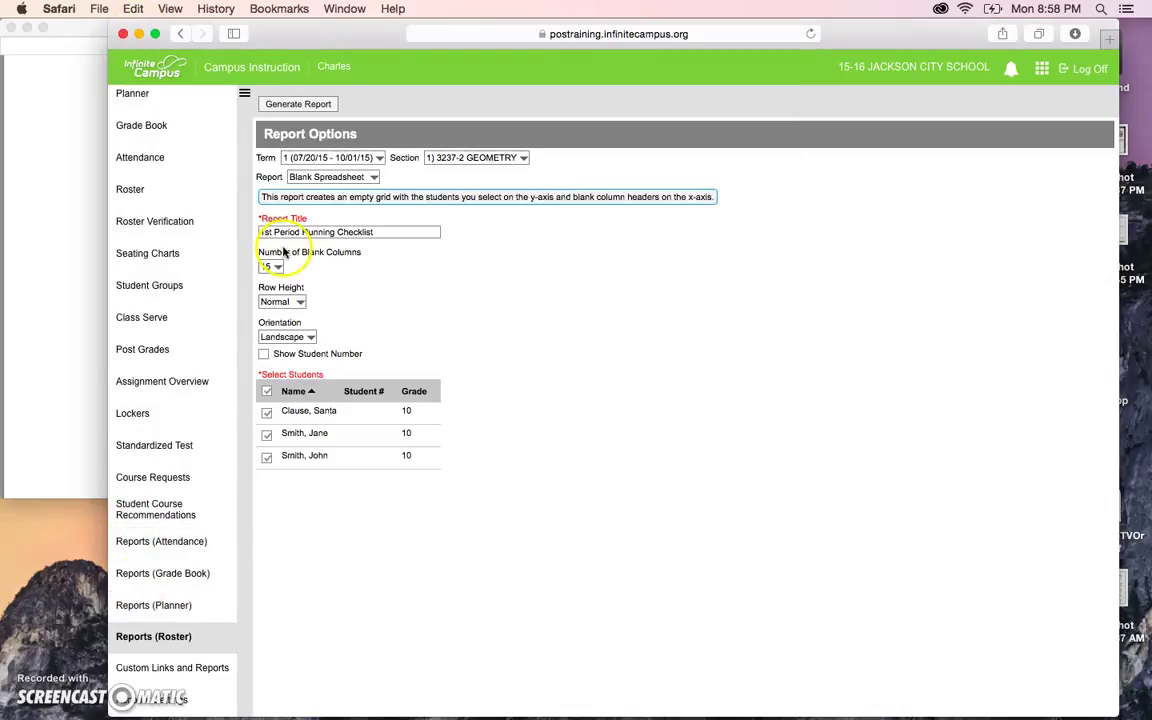
Generate the Portal Usage roster report, look over its login counts, and close it
{"action": "left_click", "coordinate": [346, 178]}
{"action": "left_click", "coordinate": [344, 189]}
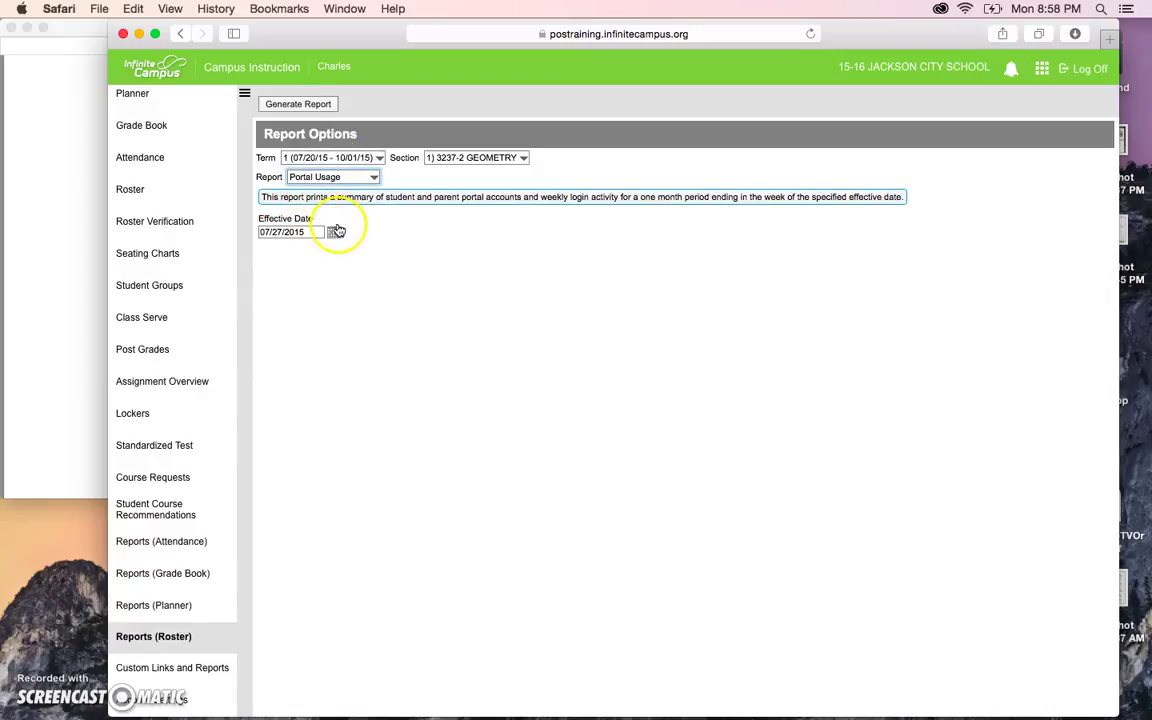
{"action": "left_click", "coordinate": [314, 112]}
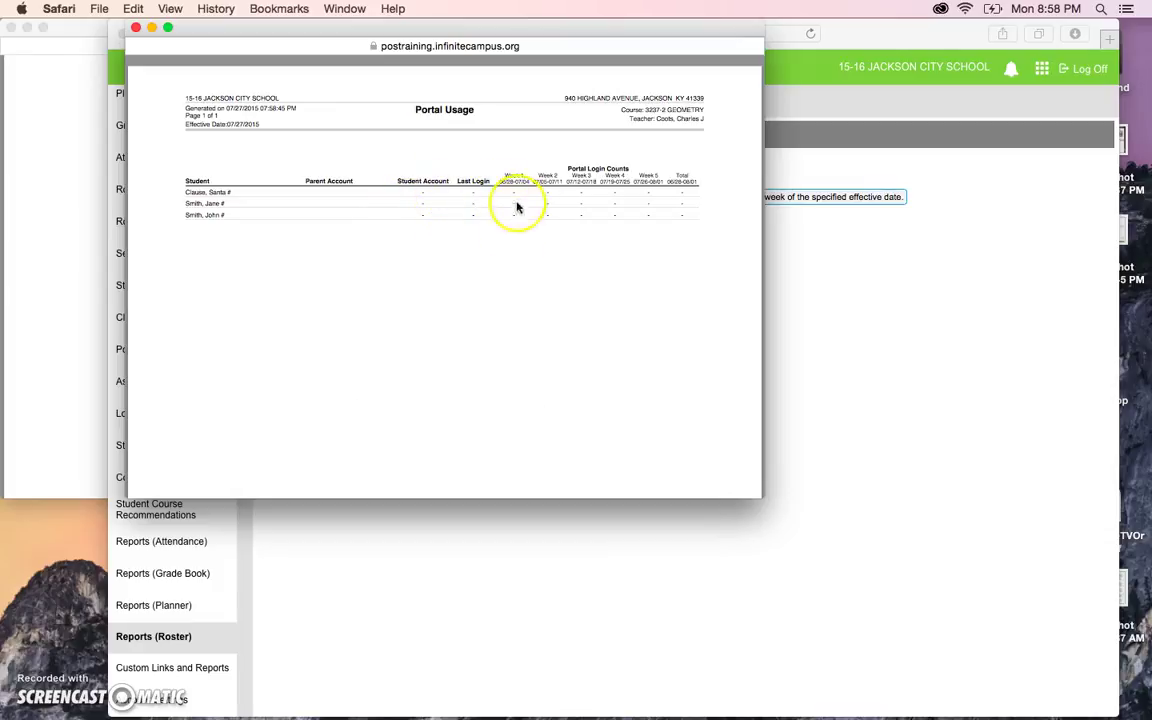
{"action": "left_click", "coordinate": [136, 27]}
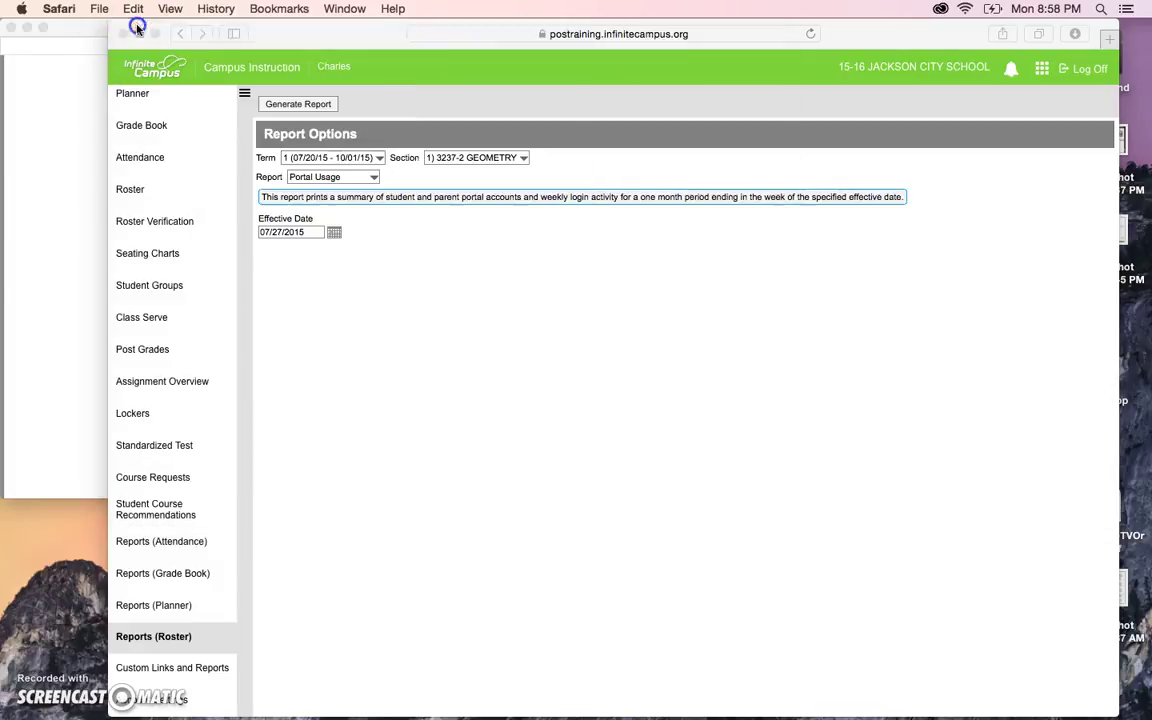
Generate the Roster Labels report as Student/Teacher type without the teacher included, and close it after viewing
{"action": "left_click", "coordinate": [321, 177]}
{"action": "left_click", "coordinate": [318, 188]}
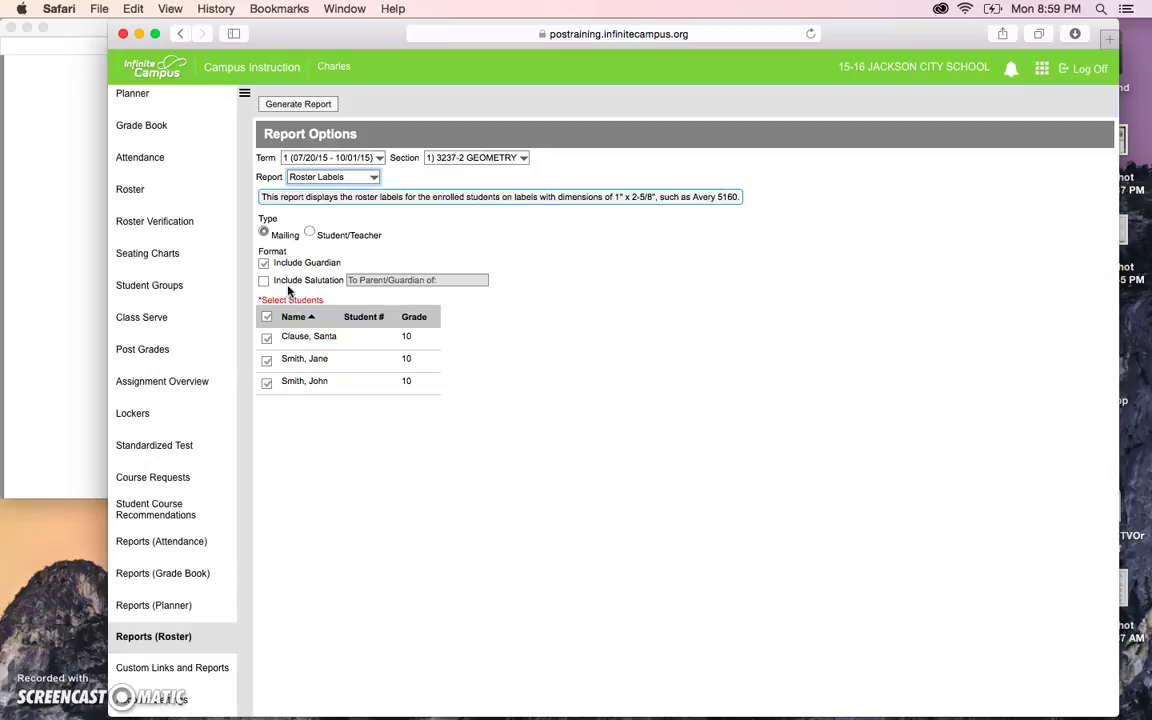
{"action": "left_click", "coordinate": [310, 233]}
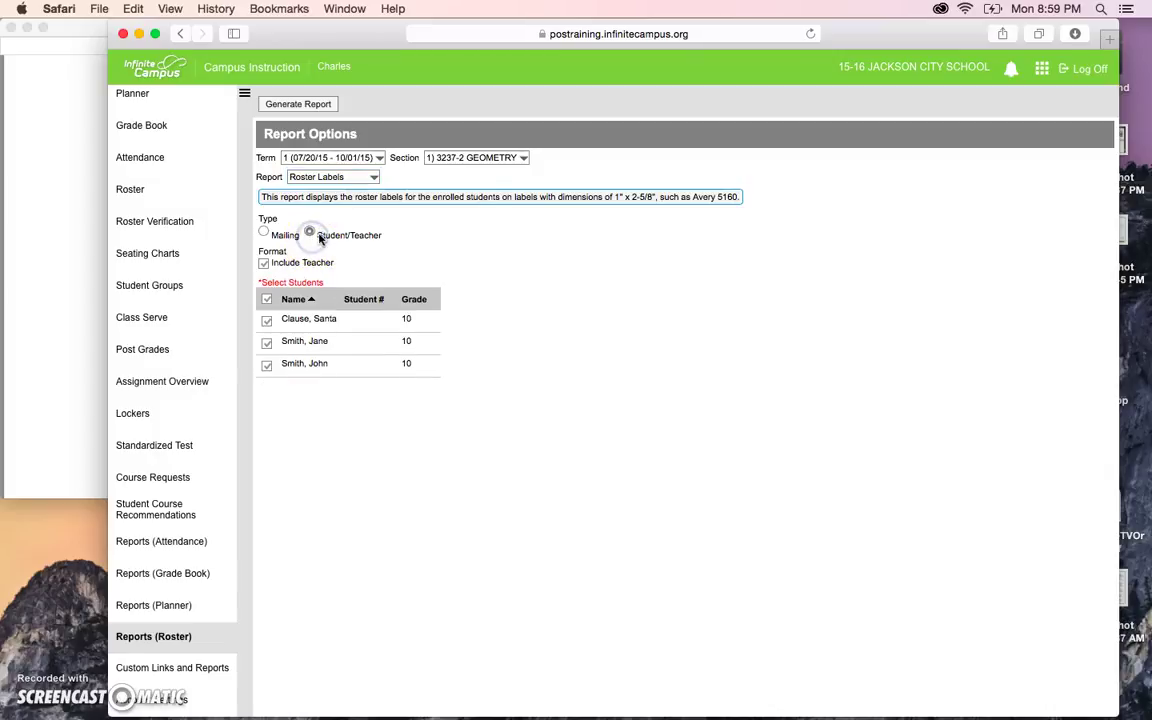
{"action": "left_click", "coordinate": [263, 263]}
{"action": "left_click", "coordinate": [305, 107]}
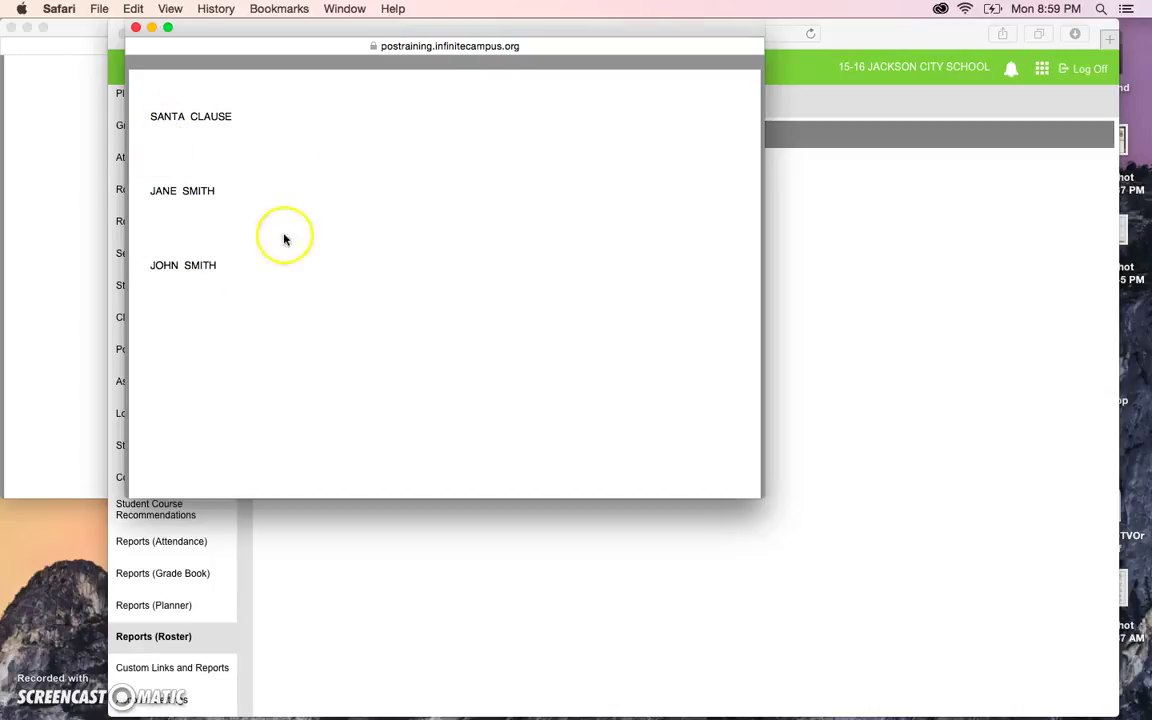
{"action": "left_click", "coordinate": [136, 27]}
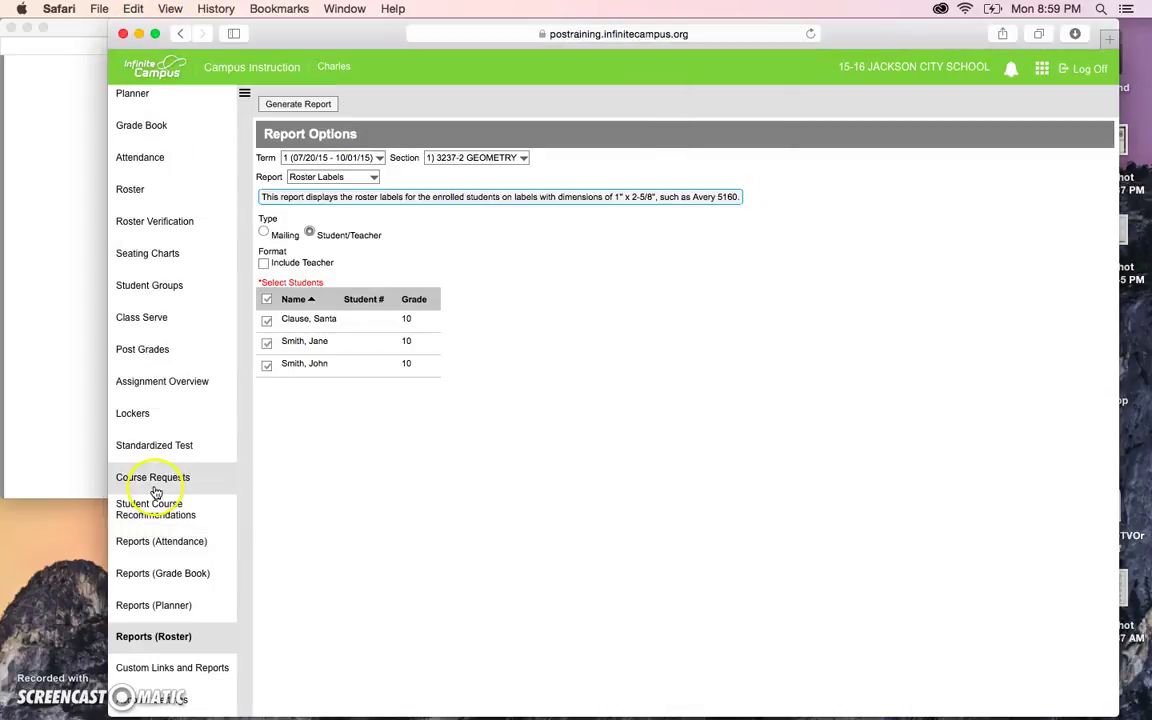
Generate the Attendance Summary report from the attendance reports, review the absences per student, and close it
{"action": "left_click", "coordinate": [158, 545]}
{"action": "left_click", "coordinate": [412, 159]}
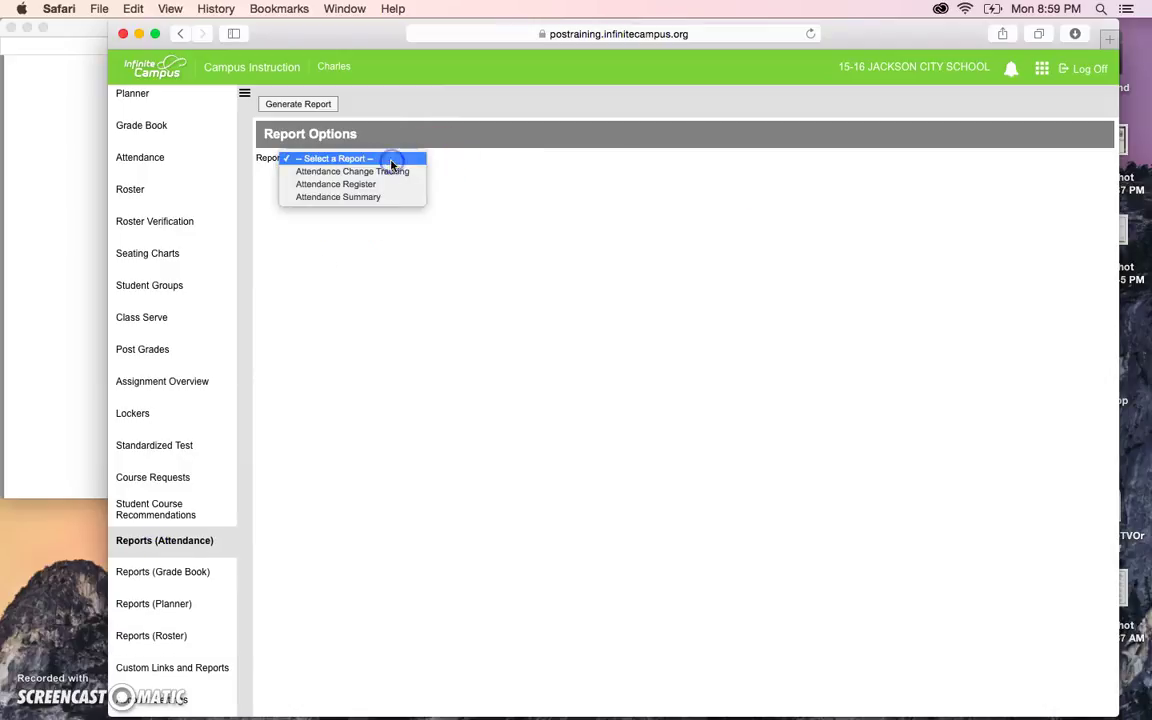
{"action": "left_click", "coordinate": [372, 196]}
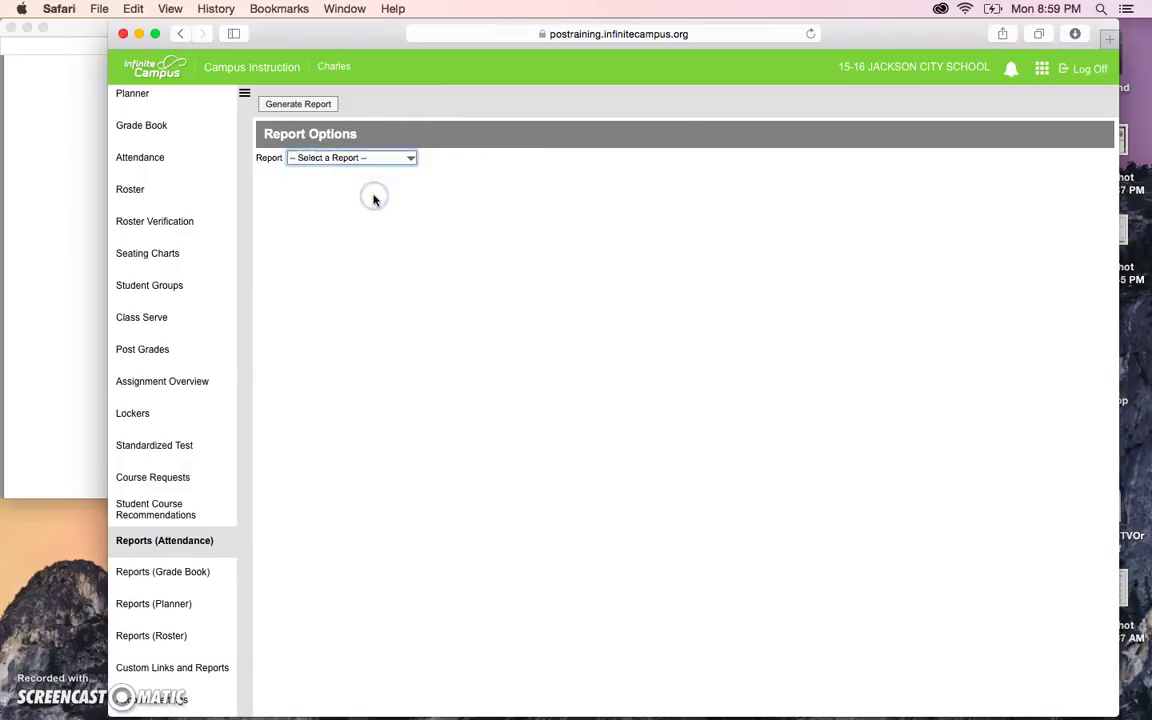
{"action": "left_click", "coordinate": [360, 177]}
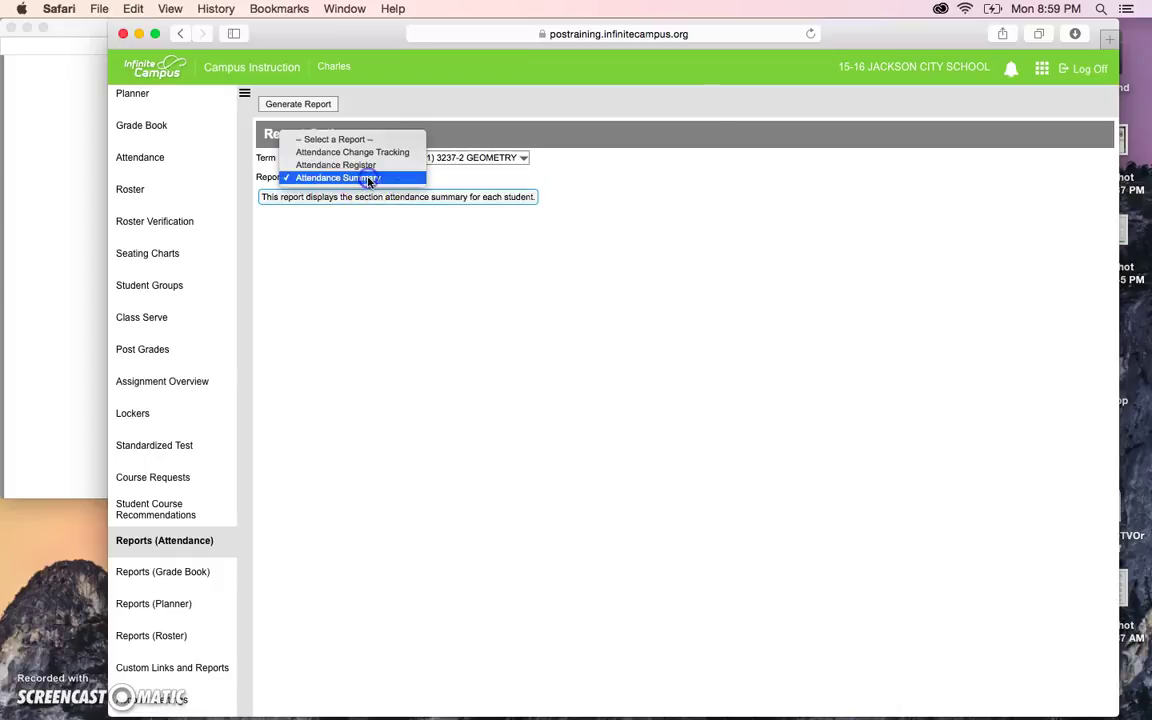
{"action": "left_click", "coordinate": [368, 178]}
{"action": "left_click", "coordinate": [321, 107]}
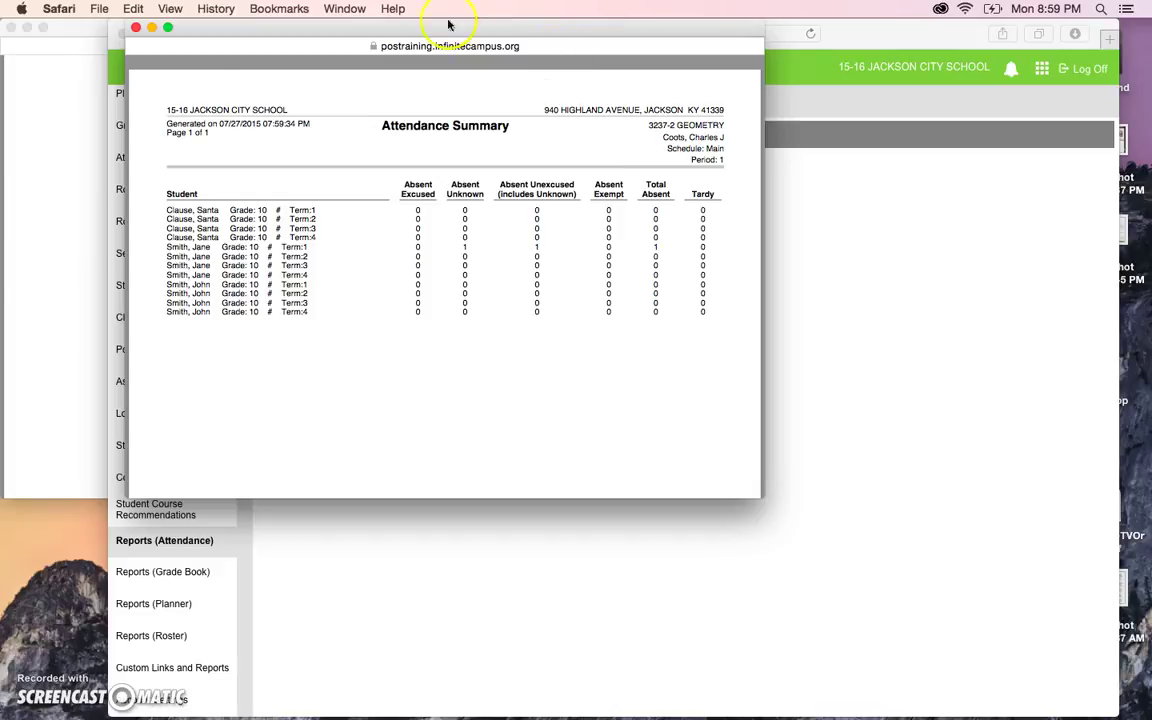
{"action": "left_click", "coordinate": [136, 27]}
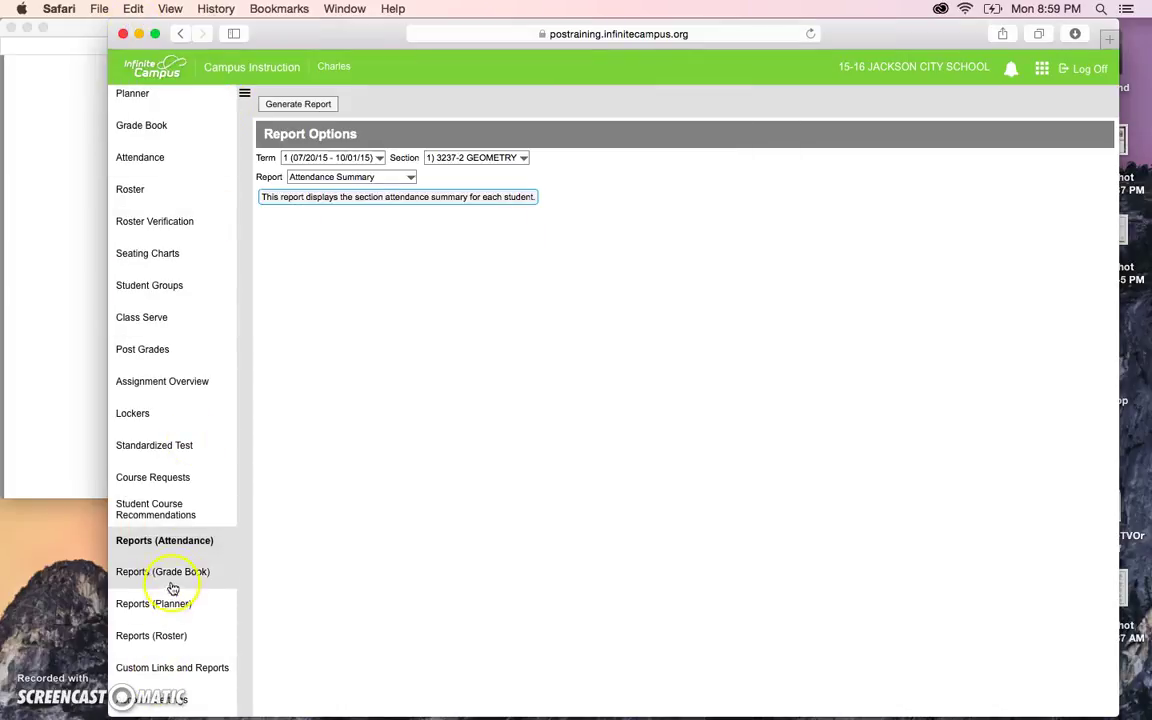
Return to the grade book reports and choose the Section Summary report
{"action": "left_click", "coordinate": [358, 162]}
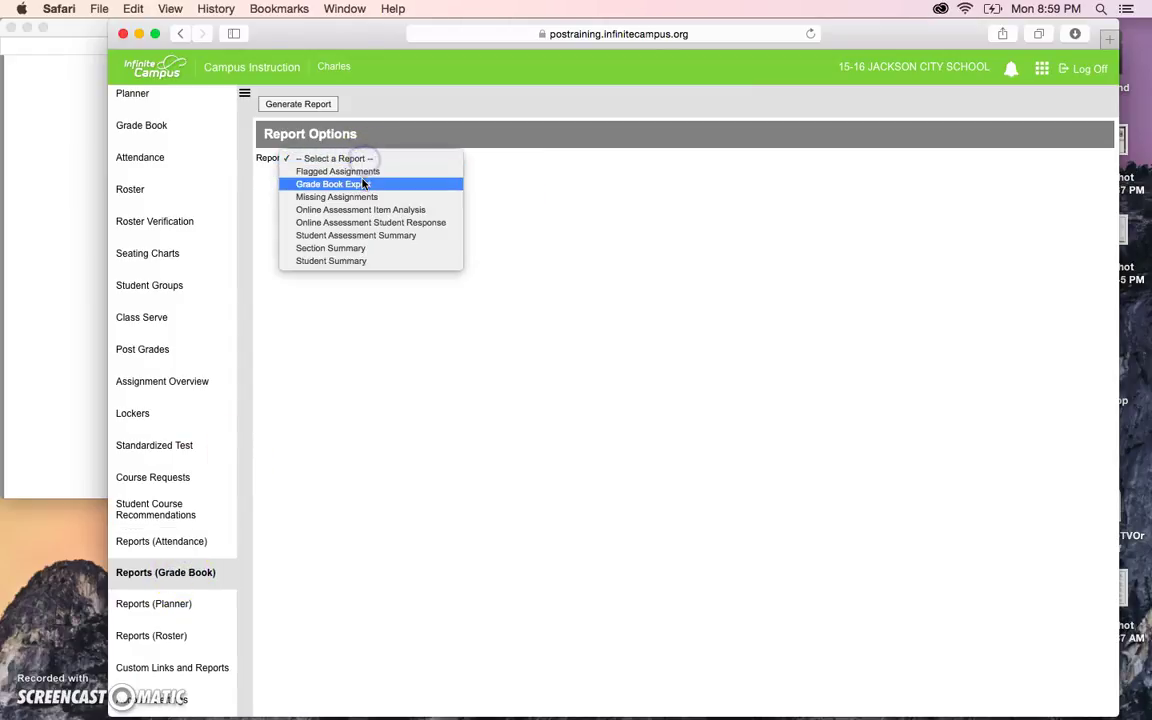
{"action": "left_click", "coordinate": [355, 248]}
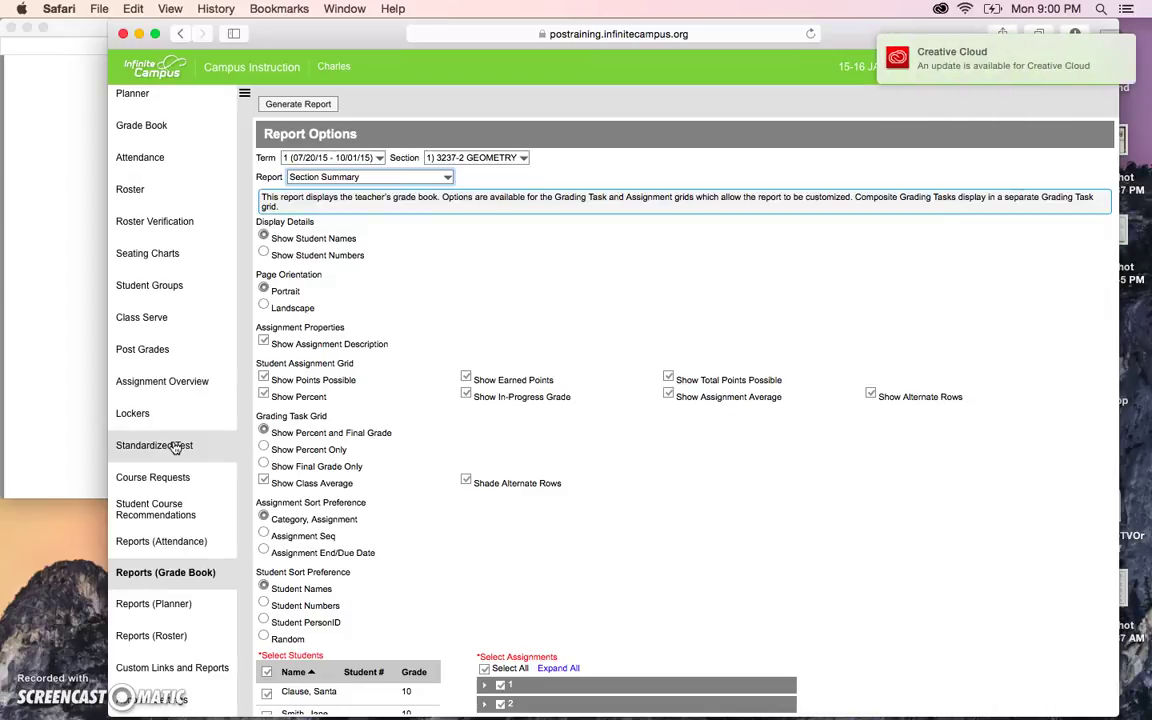
{"action": "left_click", "coordinate": [185, 446]}
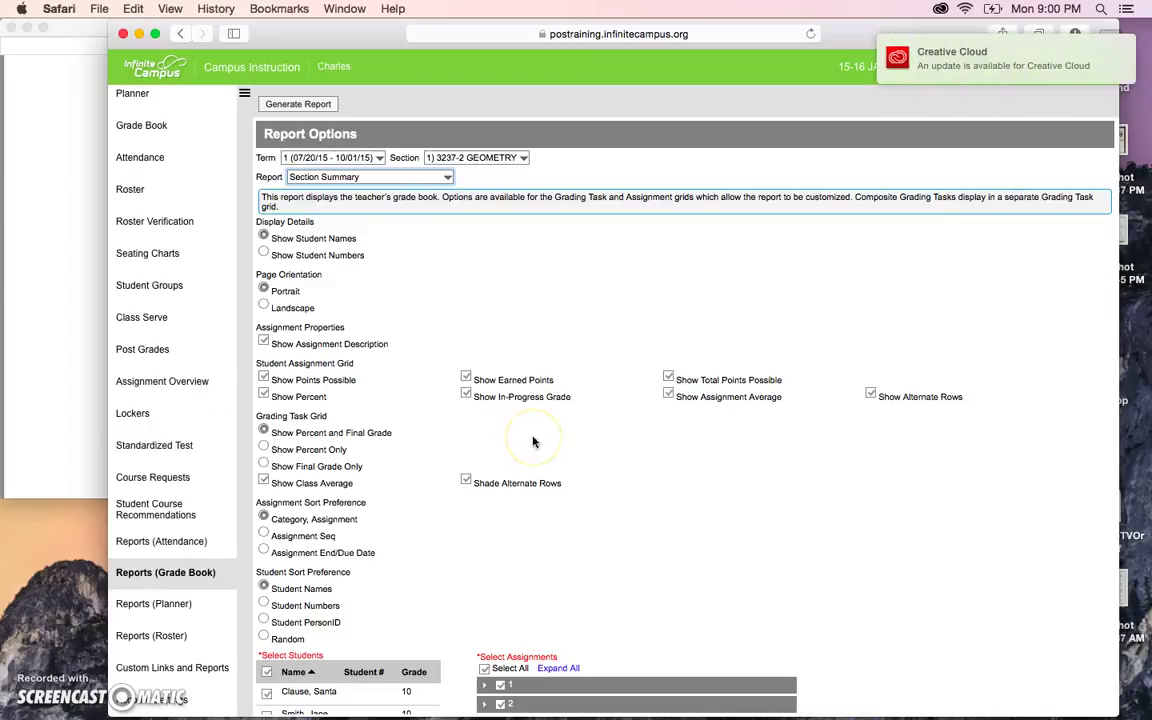